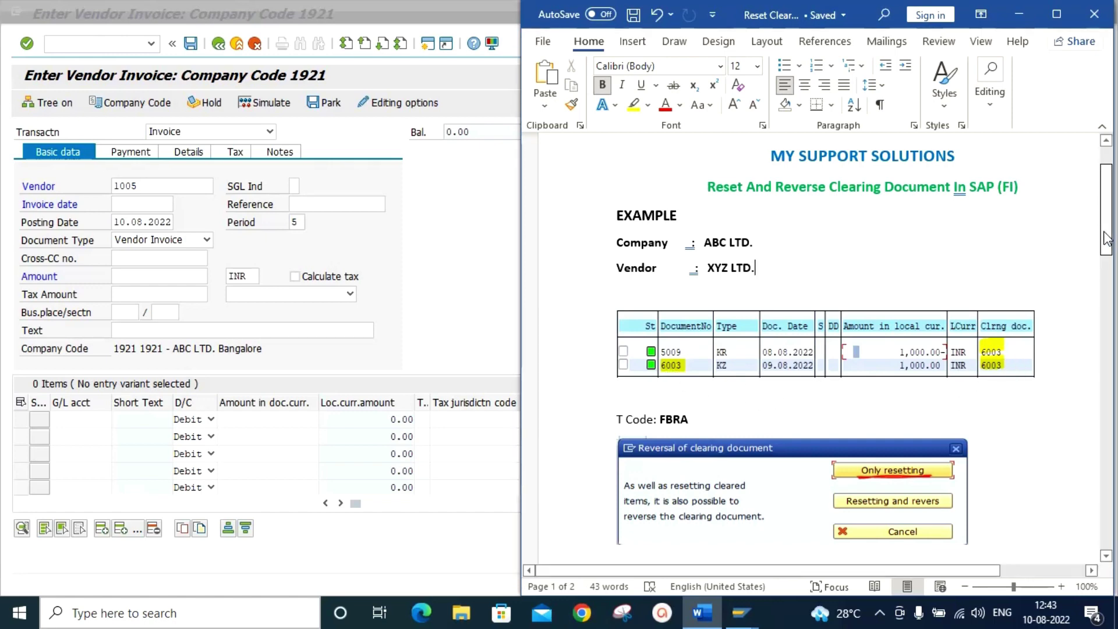
Step: Scroll the Word guide down to the FBRA result table and the T Code: FB08 heading
left_click_drag(1106, 238, 1108, 259)
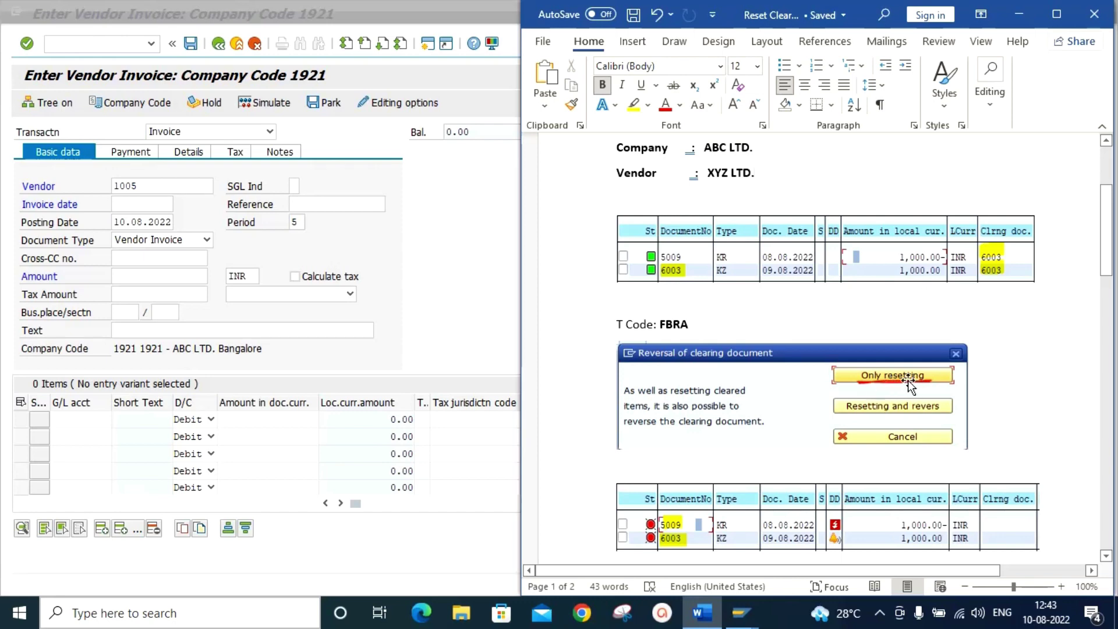
mouse_move(1112, 250)
left_mouse_down()
mouse_move(1112, 276)
mouse_move(1104, 254)
left_mouse_up()
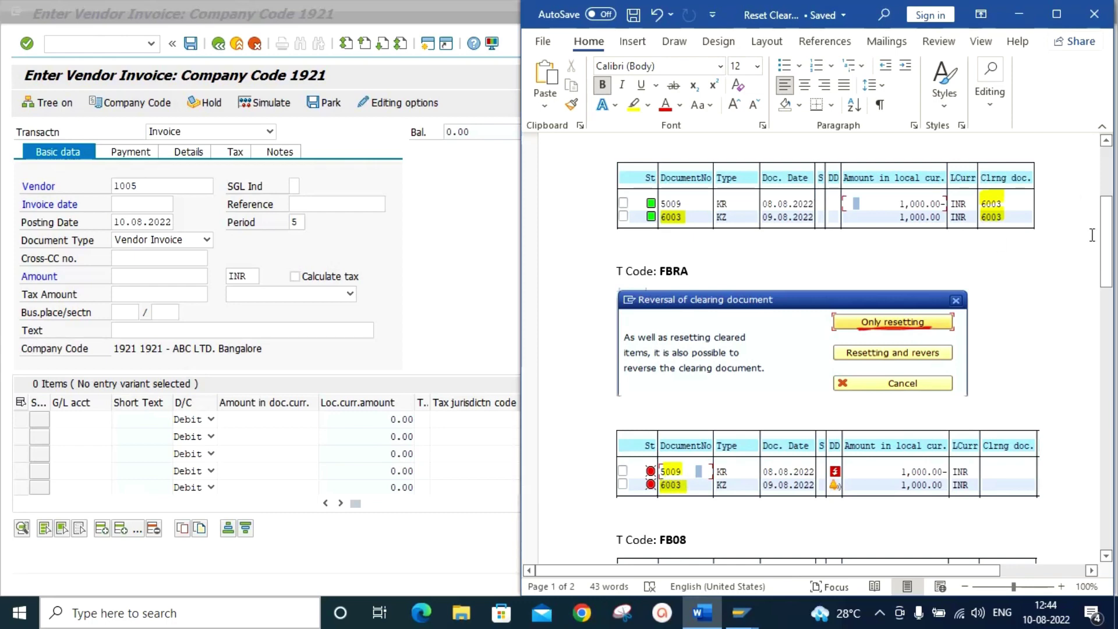
left_click_drag(1106, 244, 1106, 281)
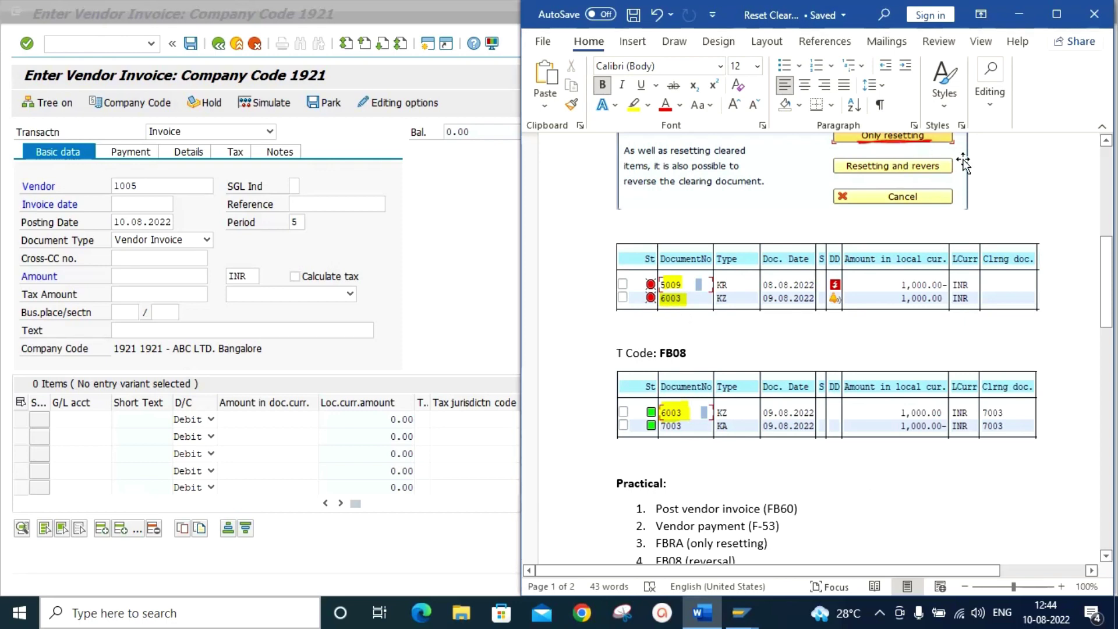
Step: Scroll to the FB08 reversal table and the Practical list (FB60, F-53, FBRA, FB08)
scroll(1111, 271, "up", 2)
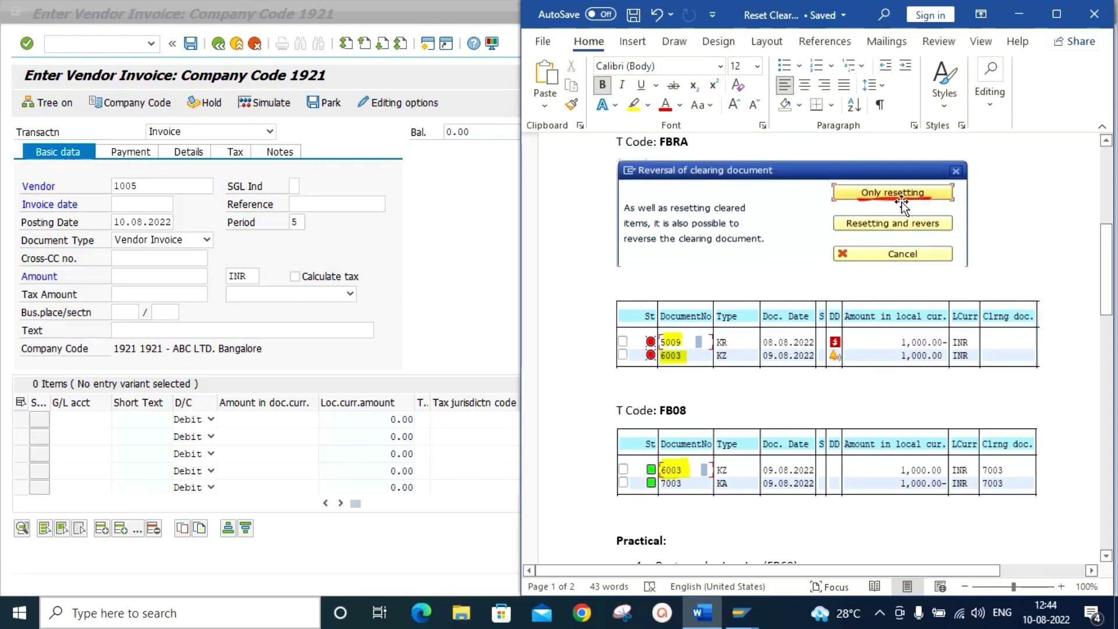
left_click_drag(1111, 271, 1111, 291)
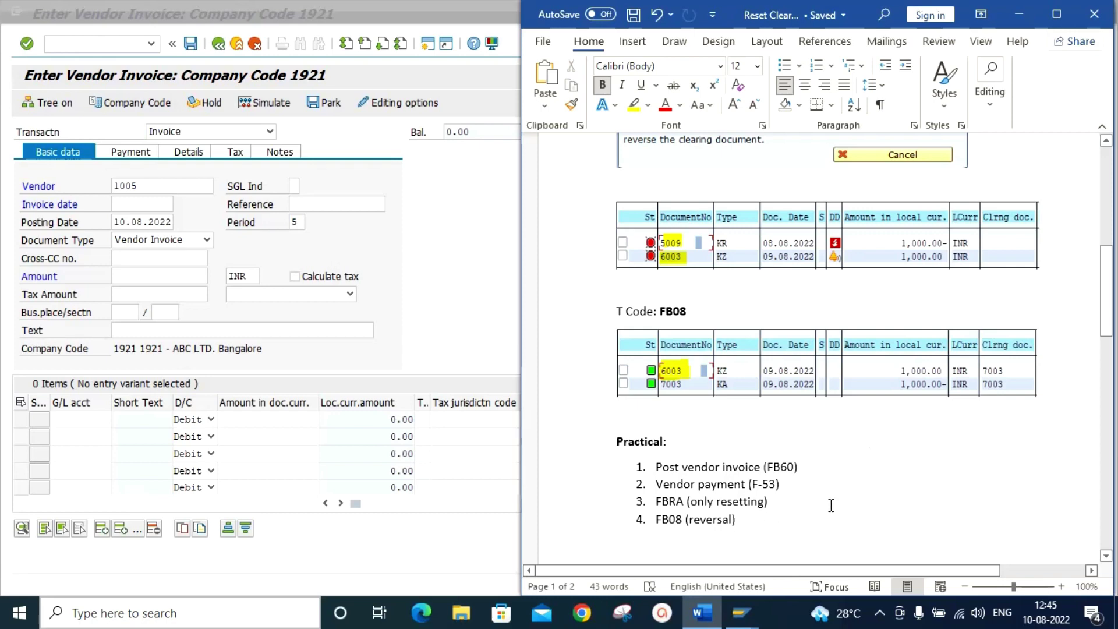
Step: Enter vendor 1005, the invoice date and text, and G/L account 4003 Credit Purchase
left_click(437, 207)
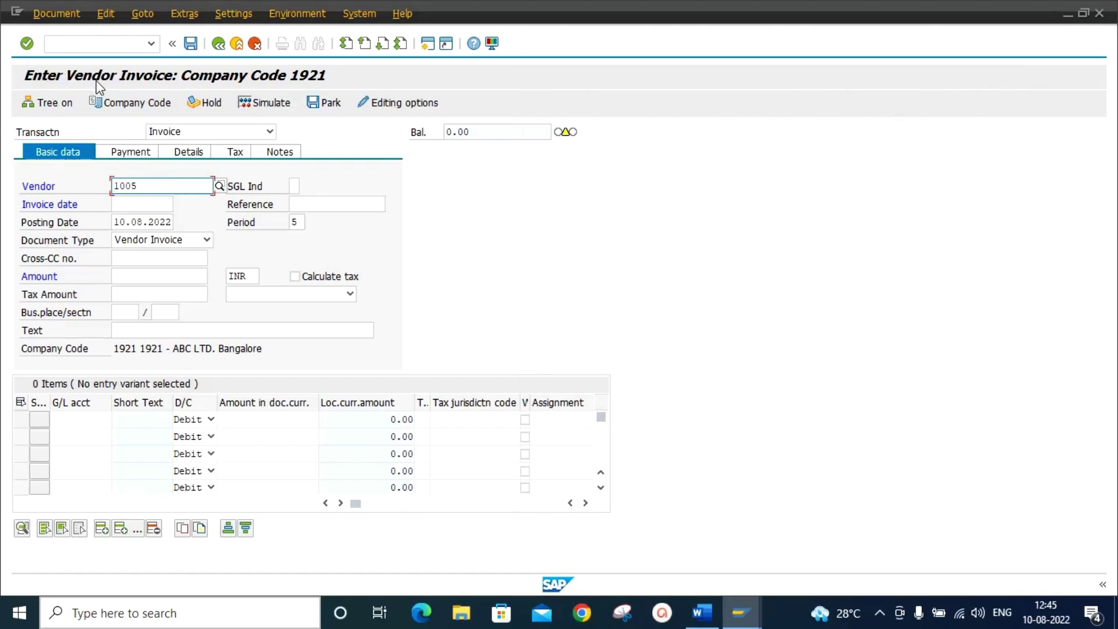
left_click(143, 205)
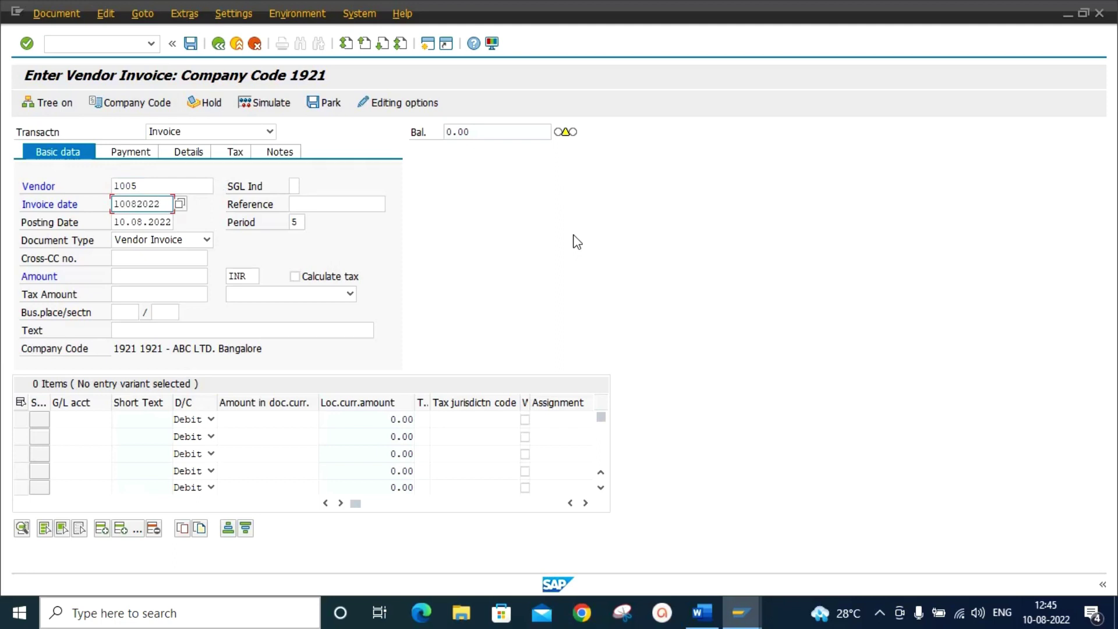
left_click(131, 333)
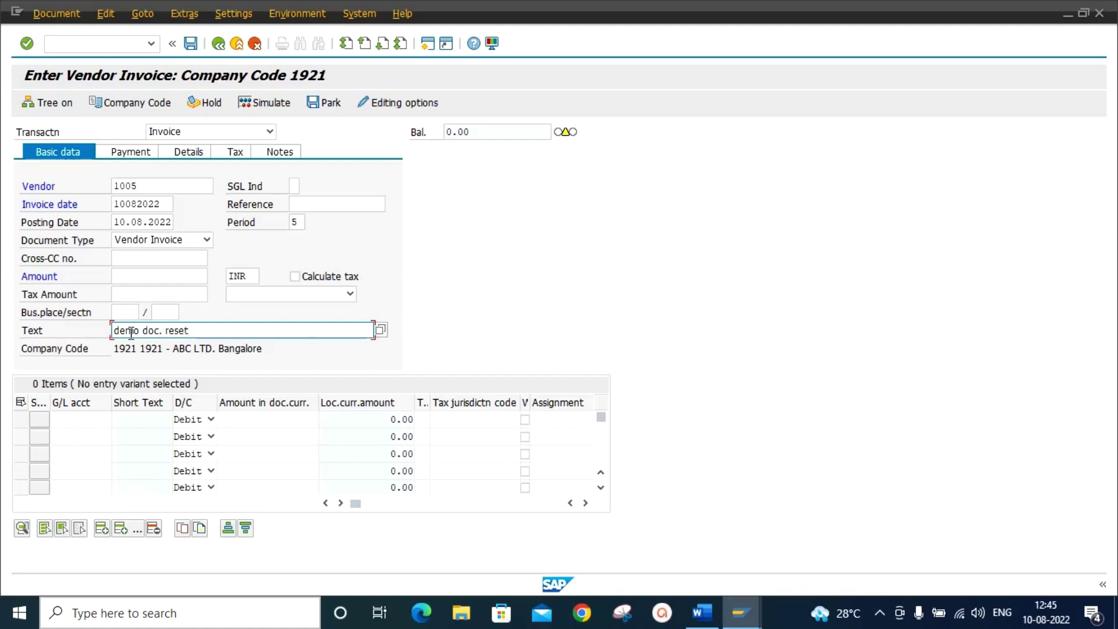
left_click(77, 420)
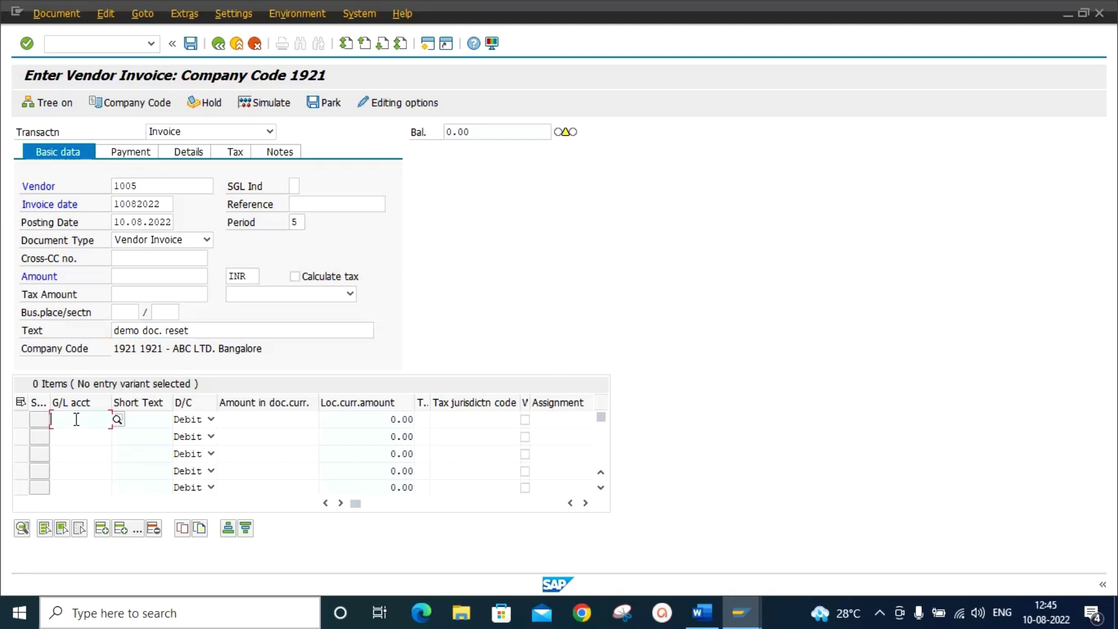
left_click(117, 419)
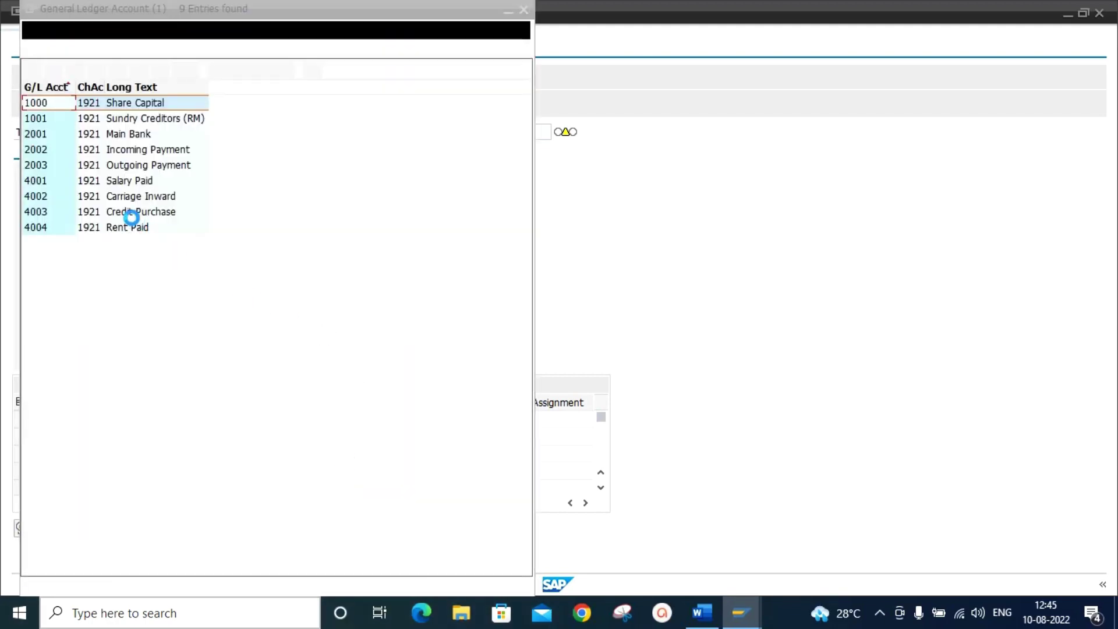
double_click(125, 216)
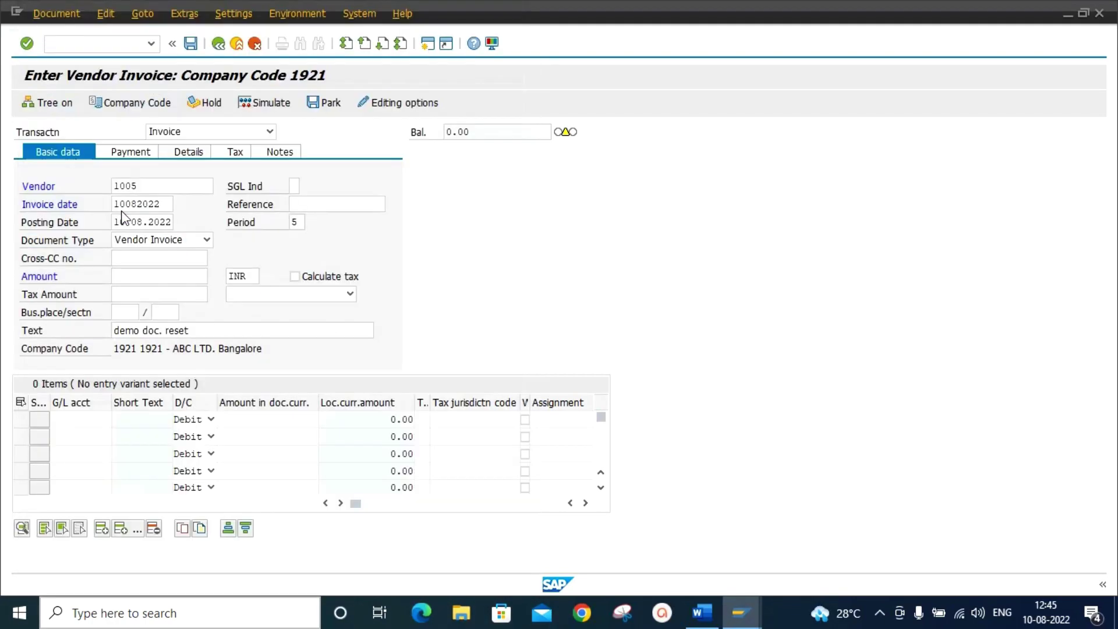
Step: Enter the 1,000.00 INR amount, copy it to the item with *, and post document 5010
left_click(133, 276)
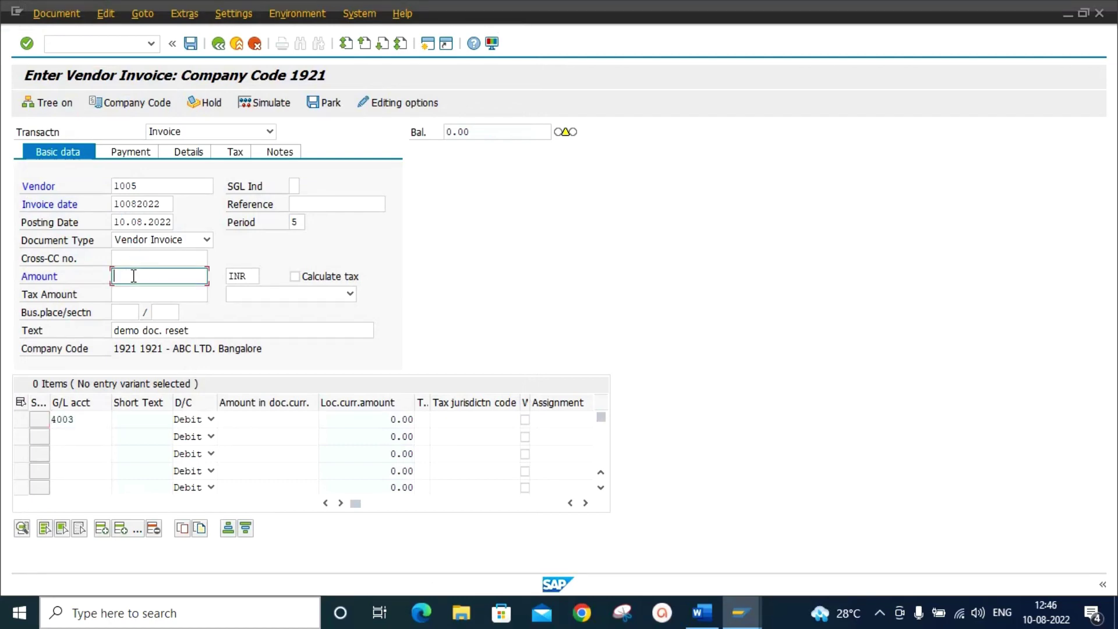
left_click(240, 423)
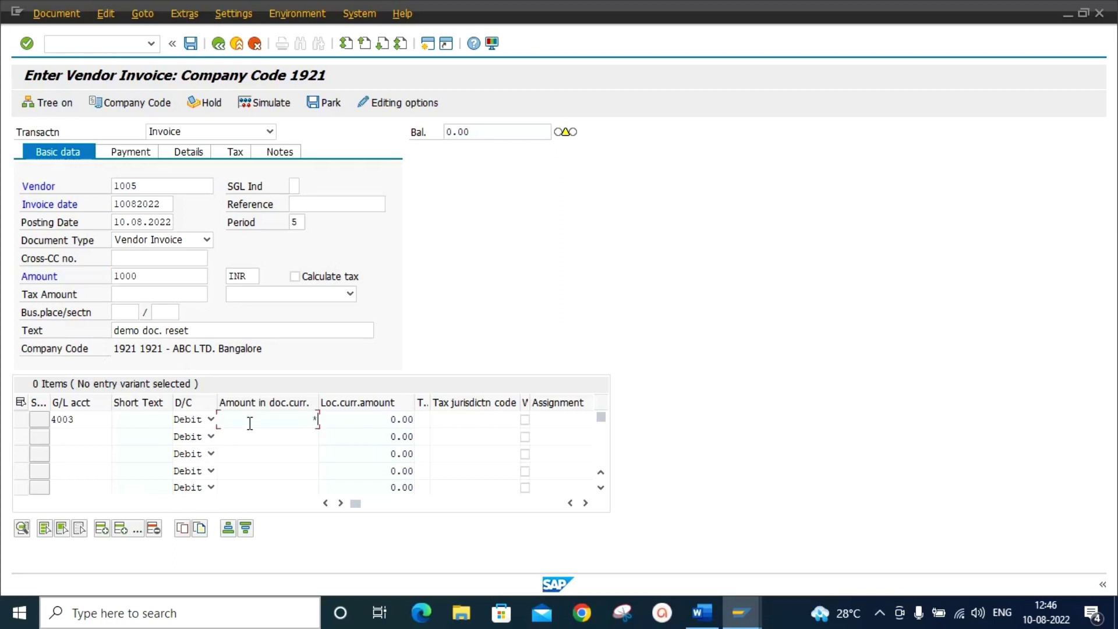
type("*")
key("Return")
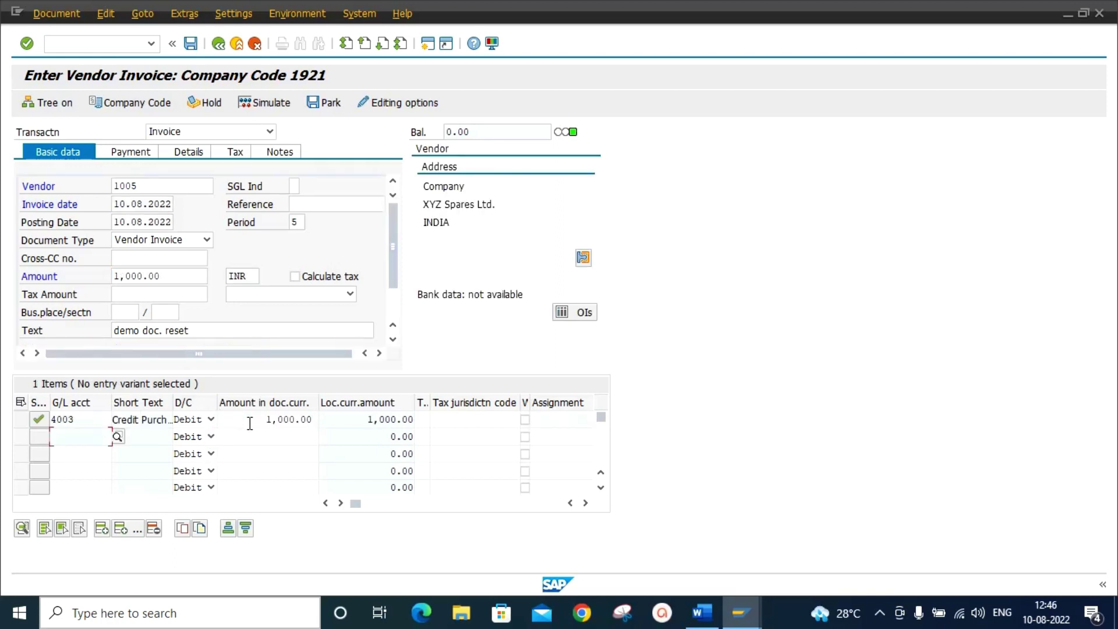
left_click(191, 44)
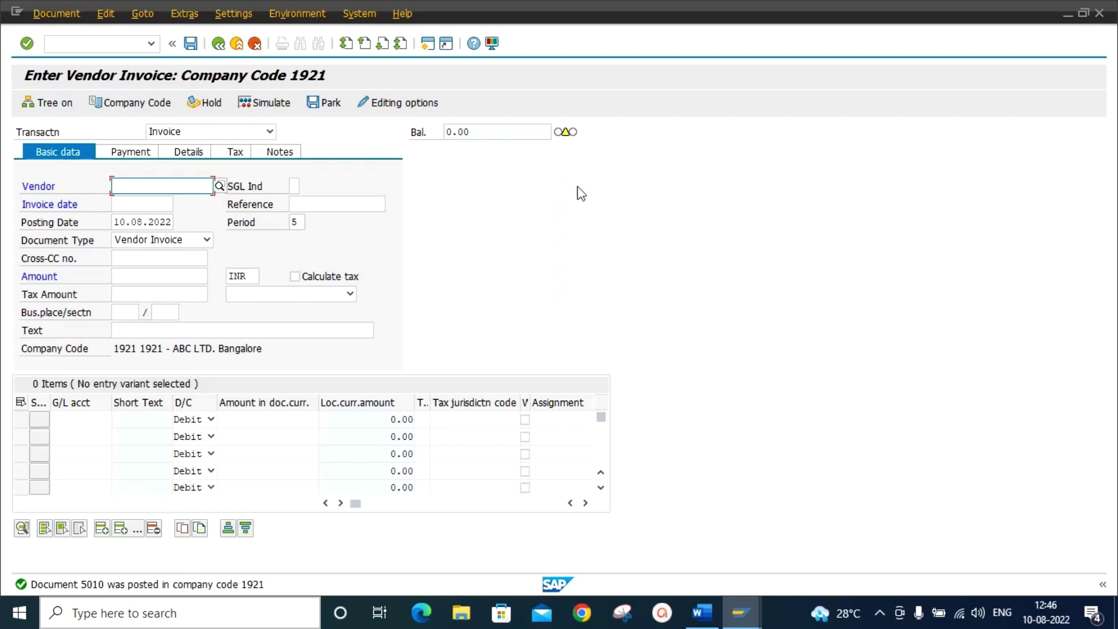
Step: Start an F-53 outgoing payment from bank account 2003 Outgoing Payment
left_click(119, 45)
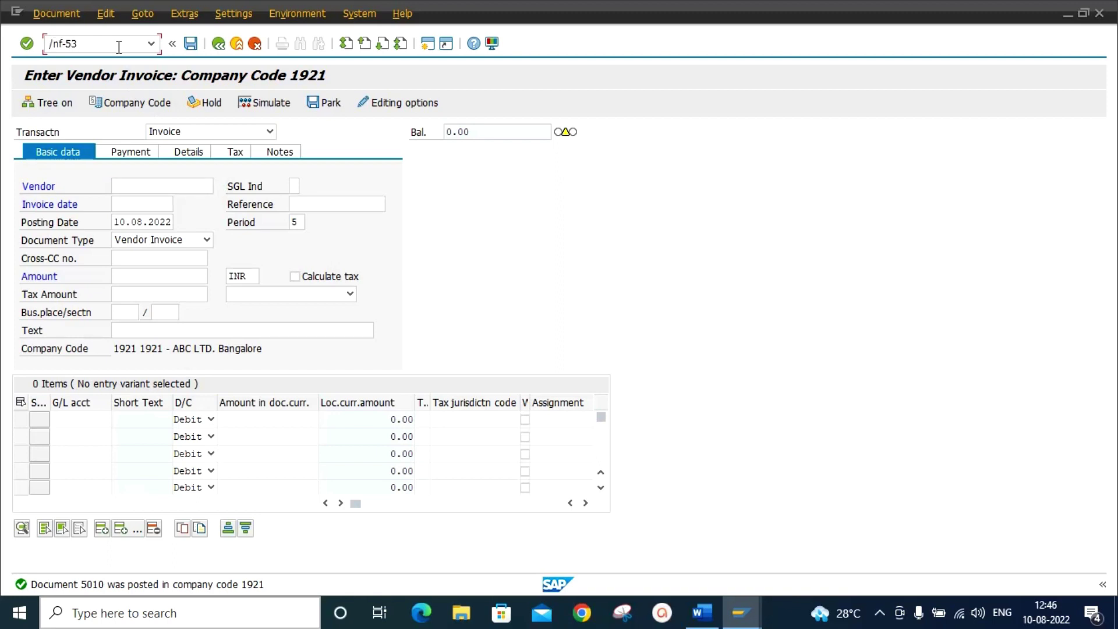
key("Return")
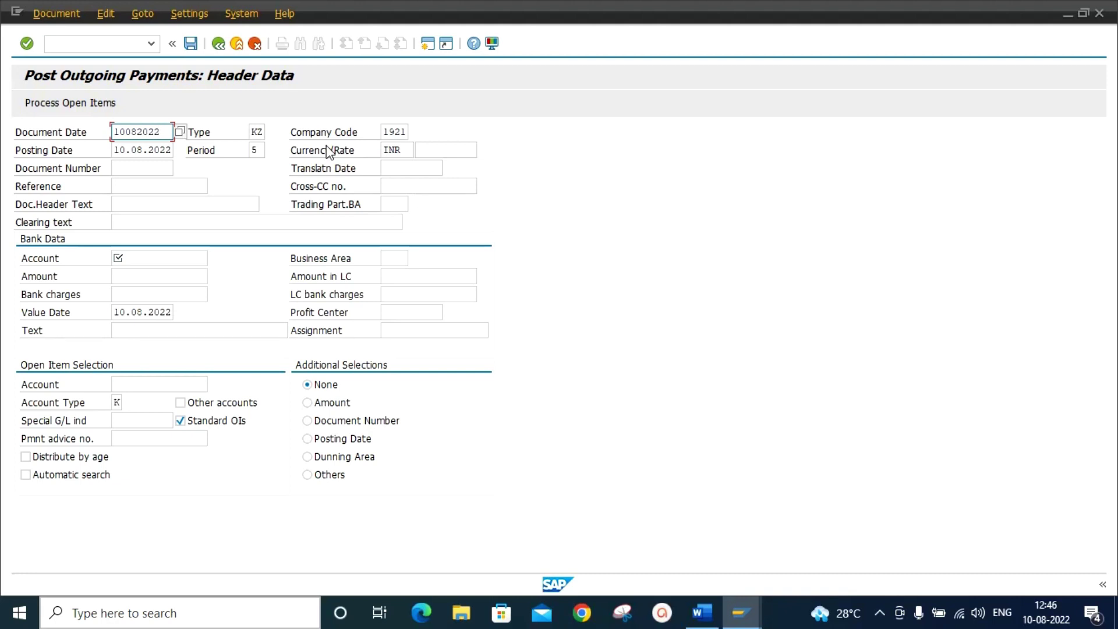
left_click(144, 260)
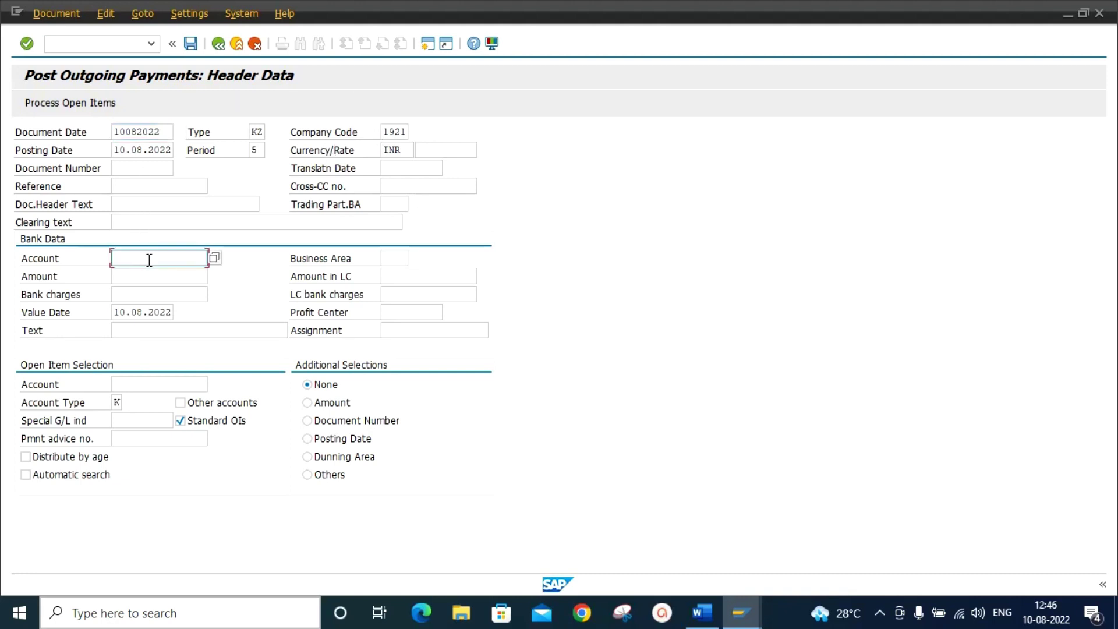
left_click(214, 258)
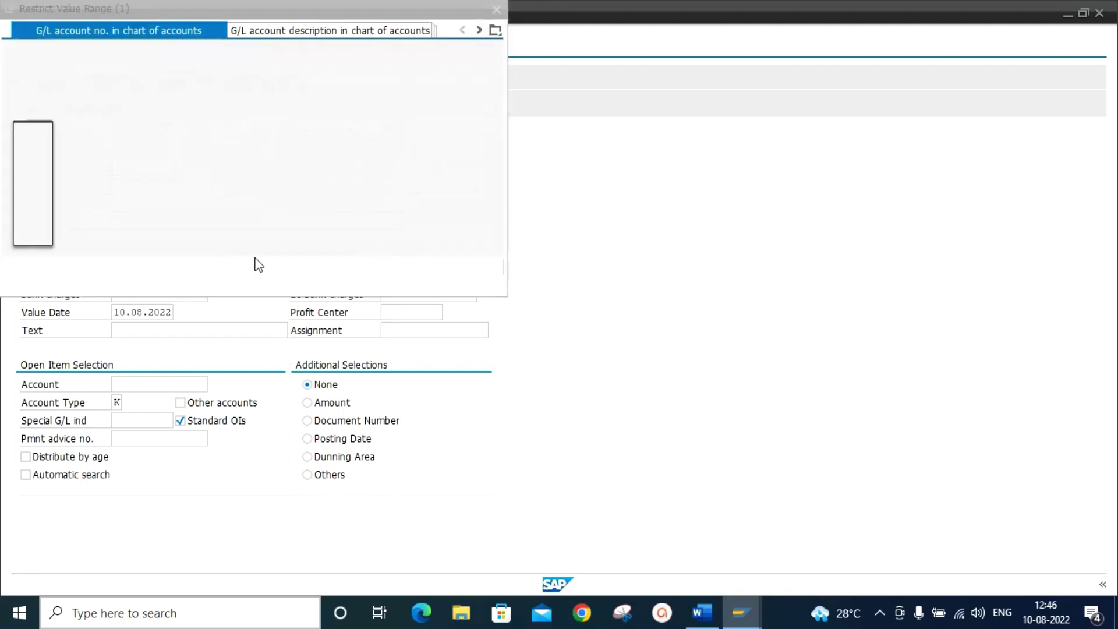
left_click(445, 267)
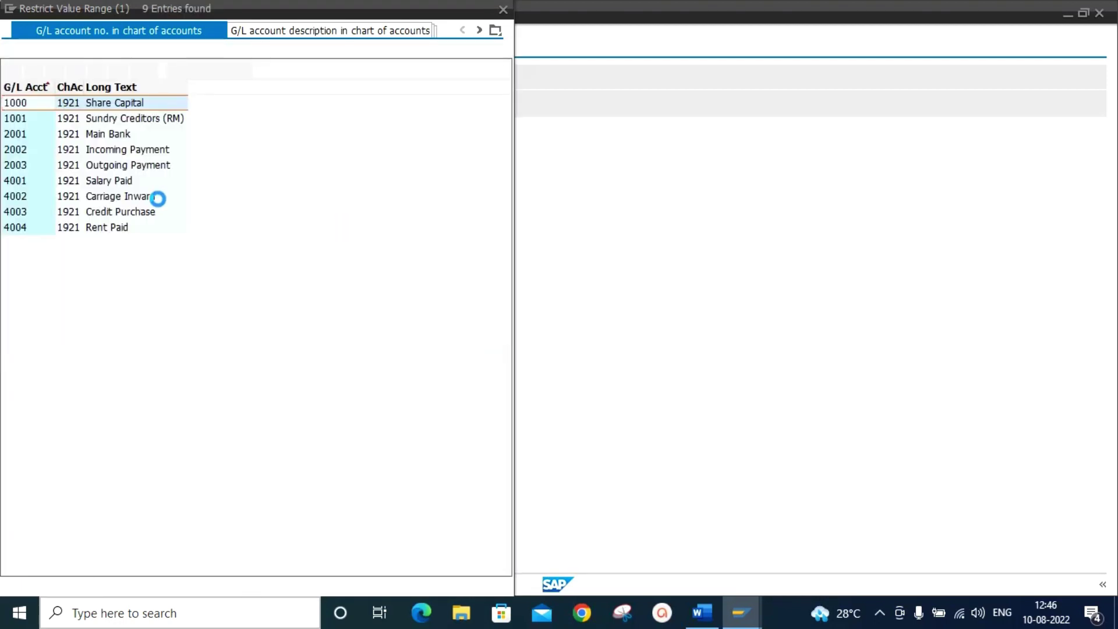
double_click(153, 167)
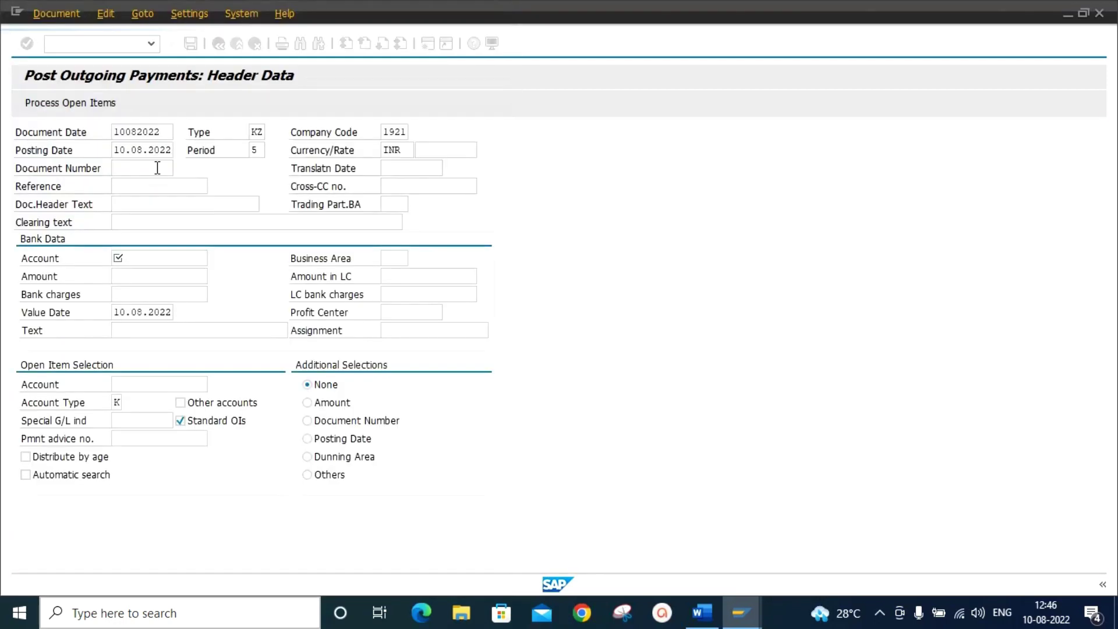
Step: Pay 1,000 to vendor 1005 XYZ Spares Ltd., clear invoice 5010, and post document 6004
left_click(158, 277)
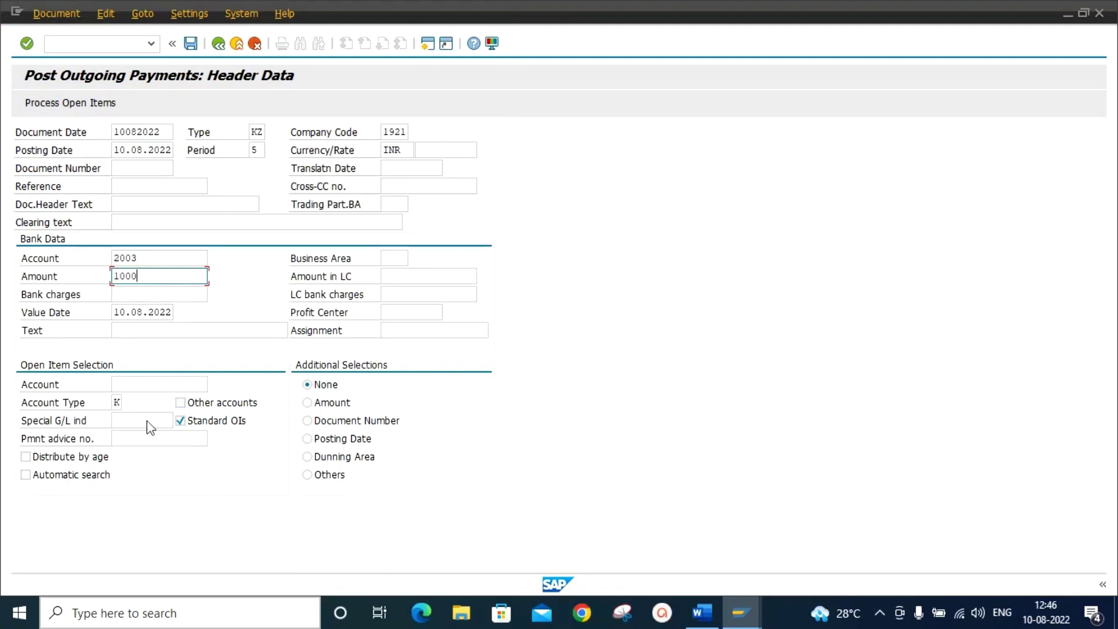
left_click(139, 384)
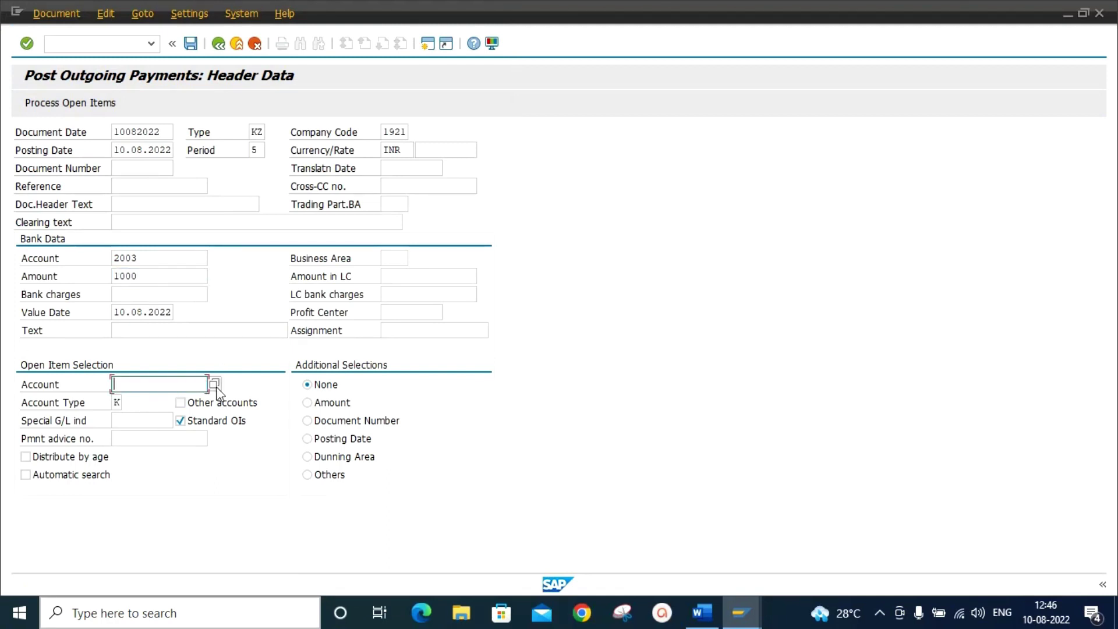
left_click(215, 385)
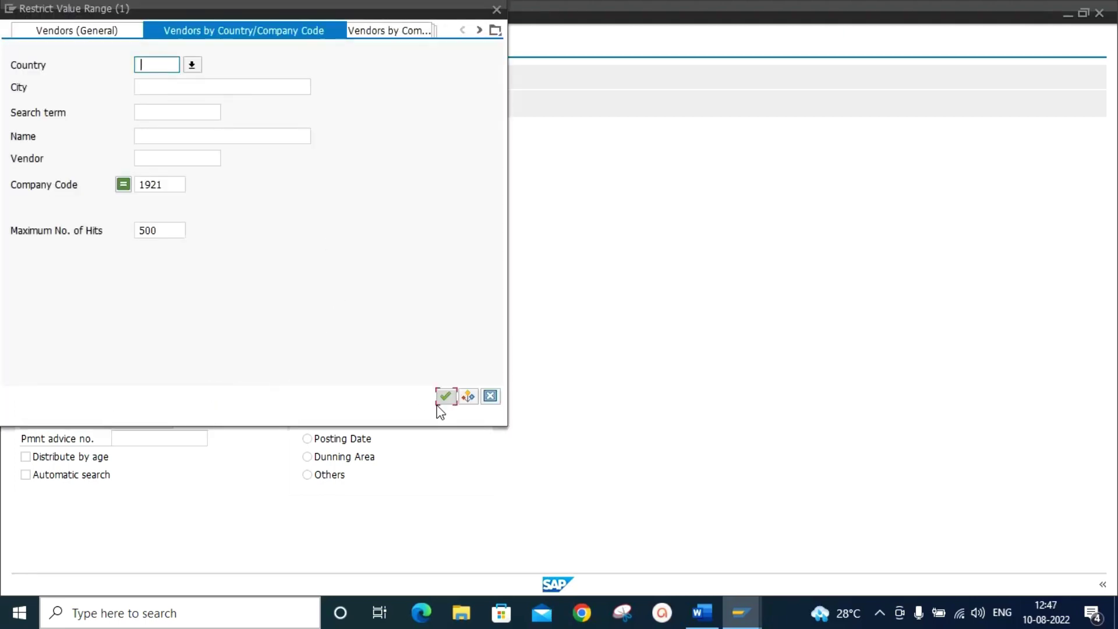
left_click(445, 398)
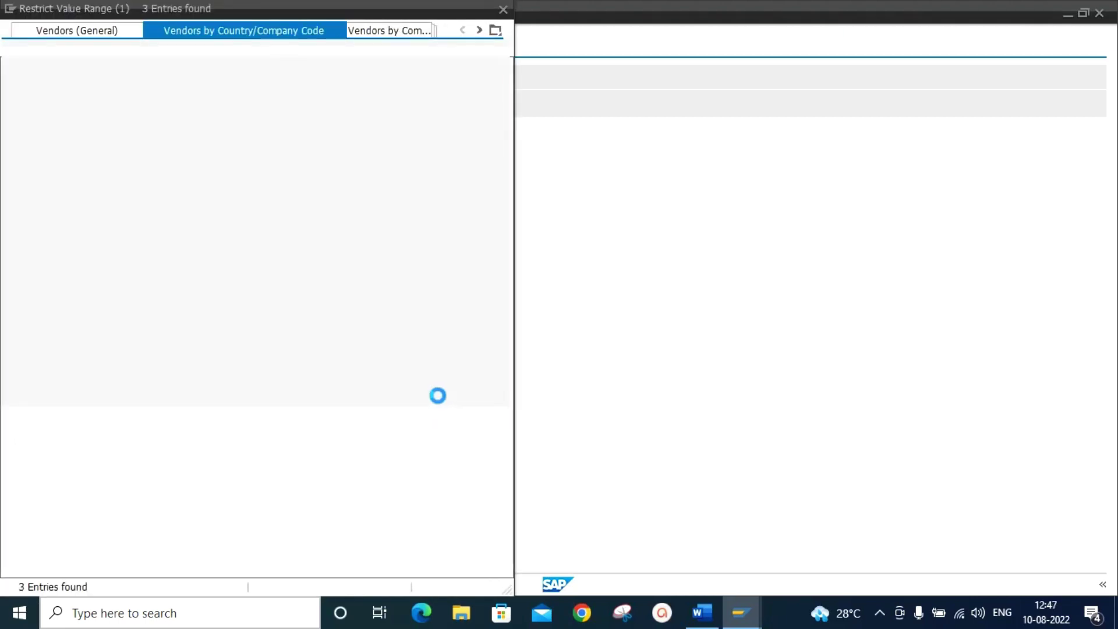
double_click(60, 176)
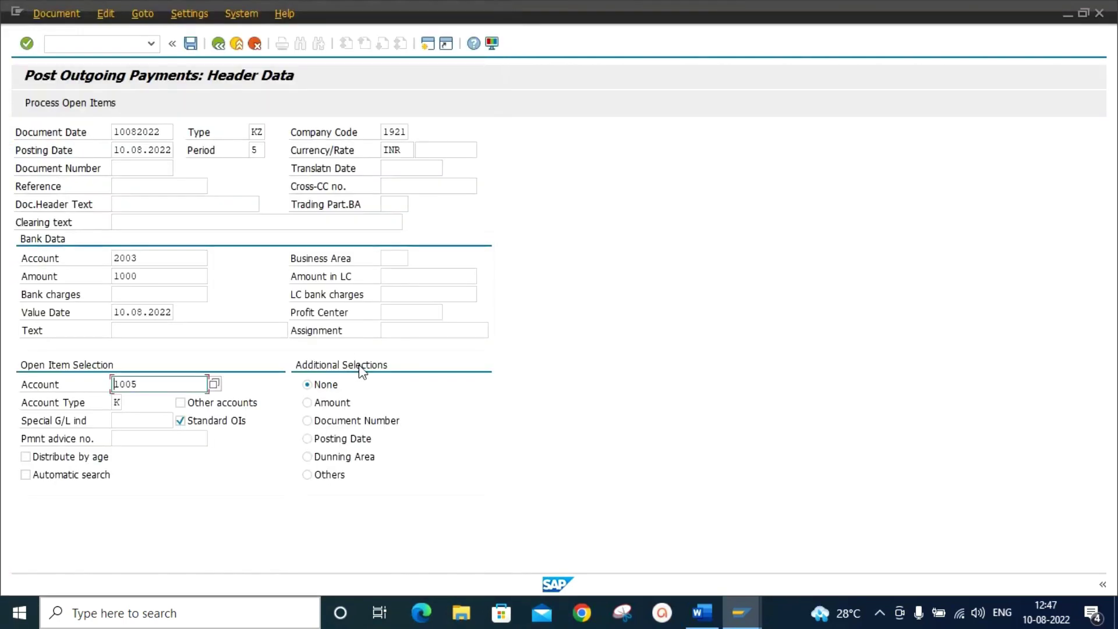
left_click(55, 105)
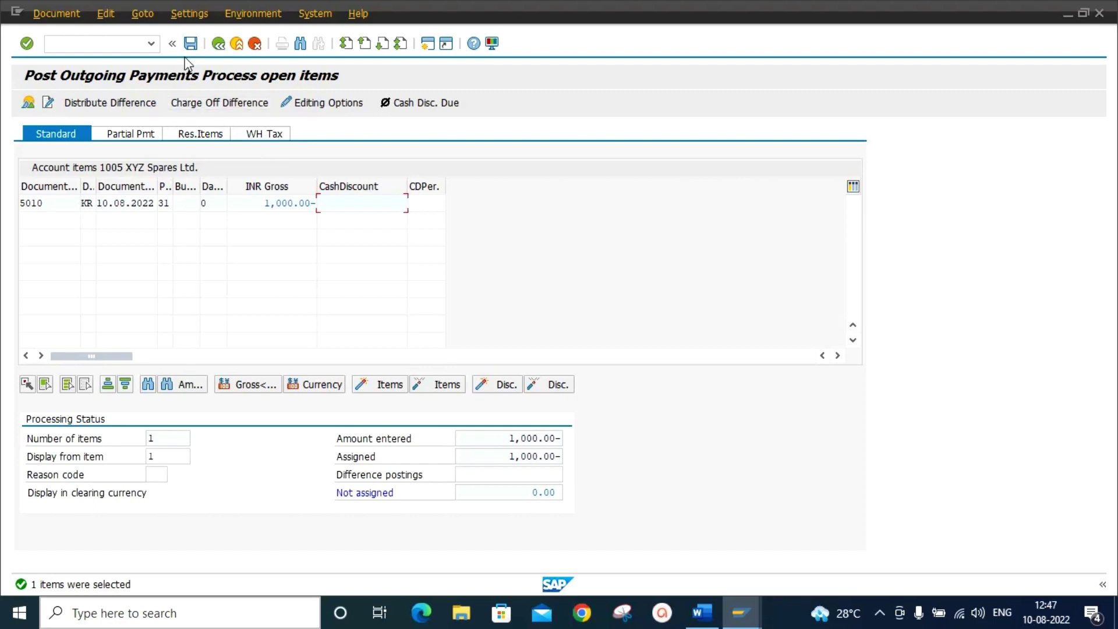
left_click(191, 46)
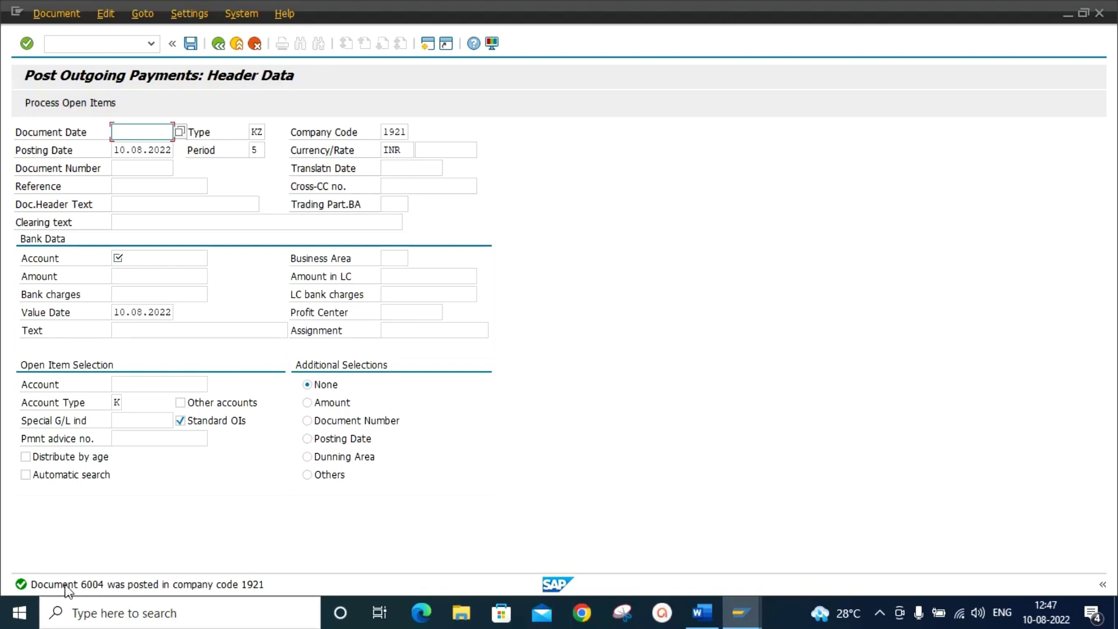
Step: Run FBL1N for vendor 1005 in company code 1921 showing cleared items
left_click(122, 43)
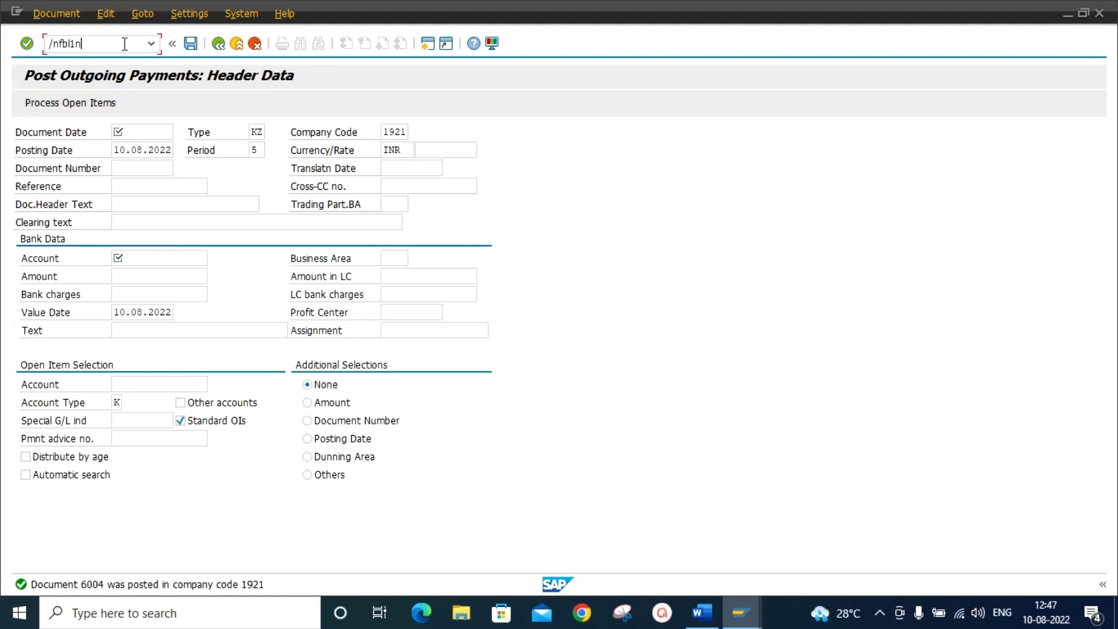
key("Return")
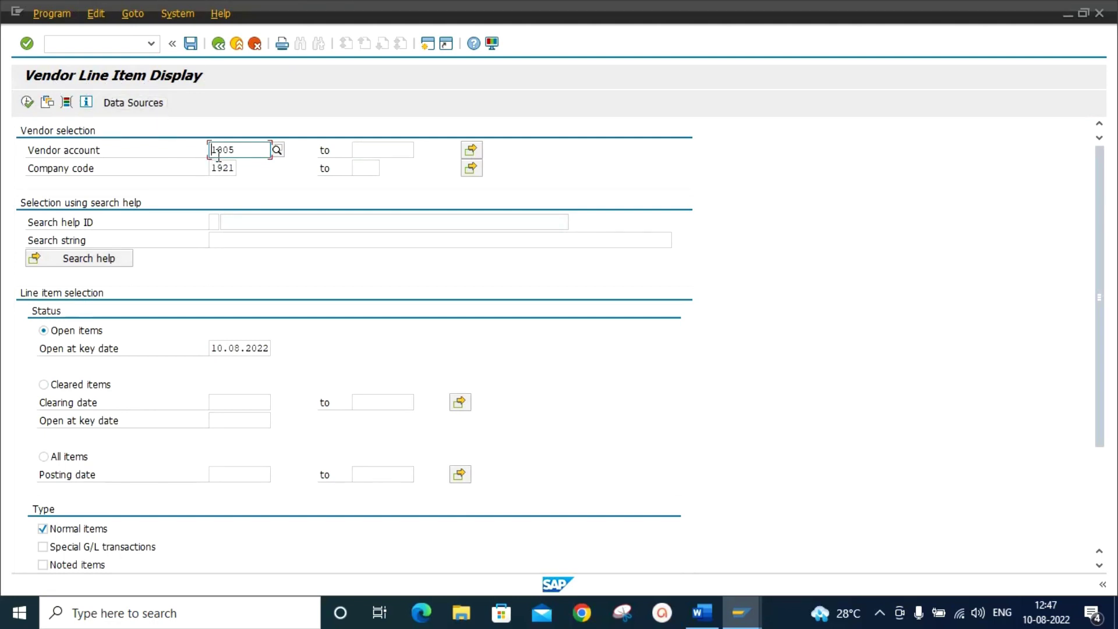
left_click(43, 384)
left_click(19, 105)
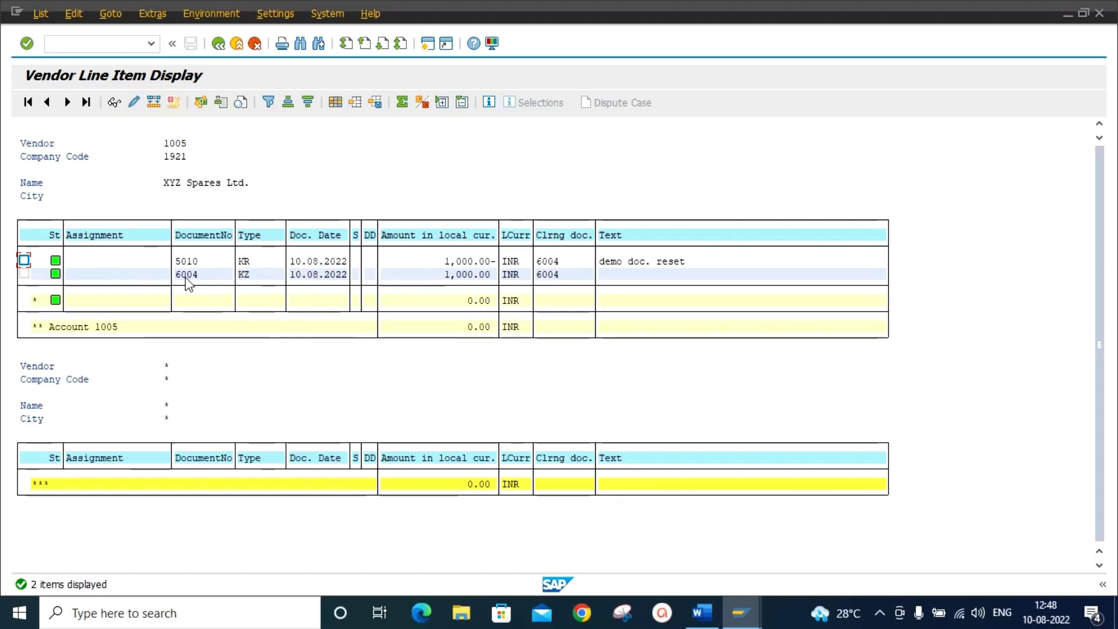
left_click(702, 612)
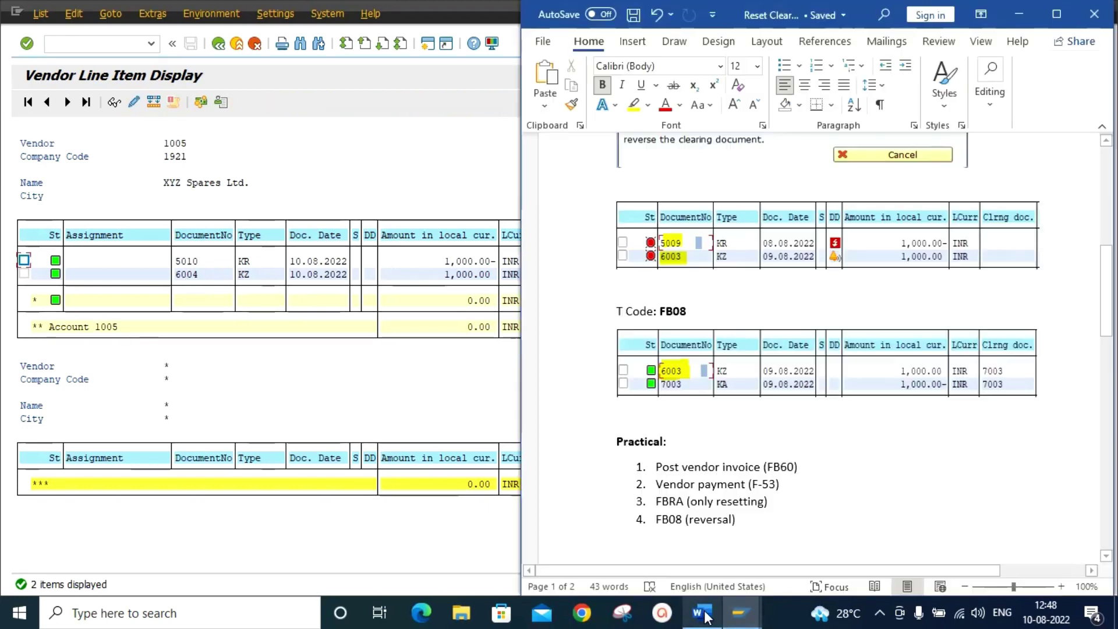
left_click_drag(1108, 330, 1111, 277)
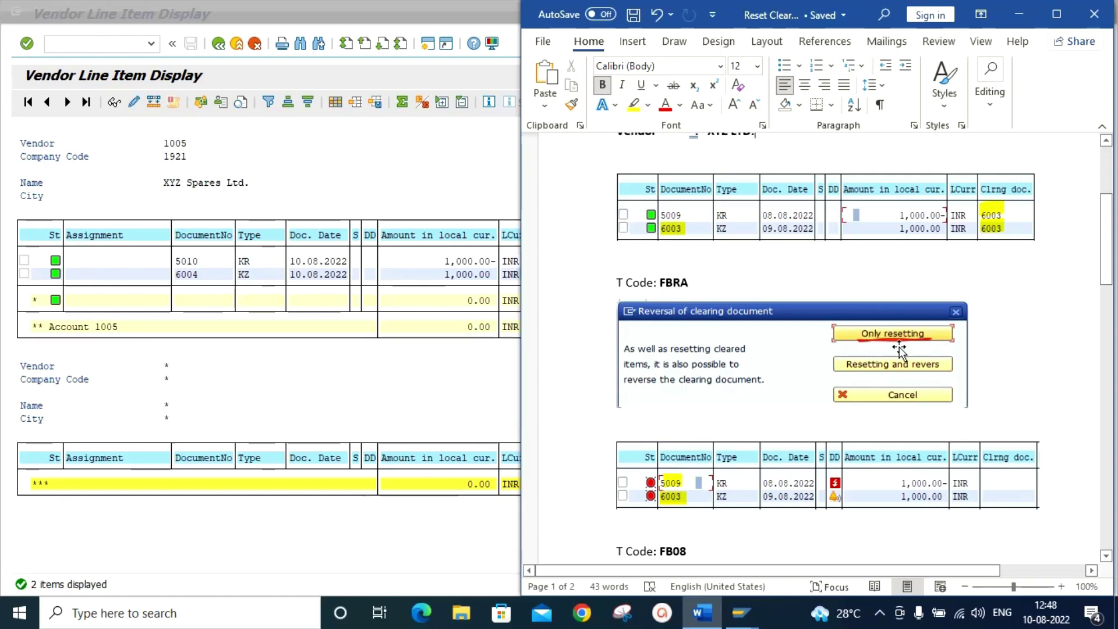
left_click(1014, 9)
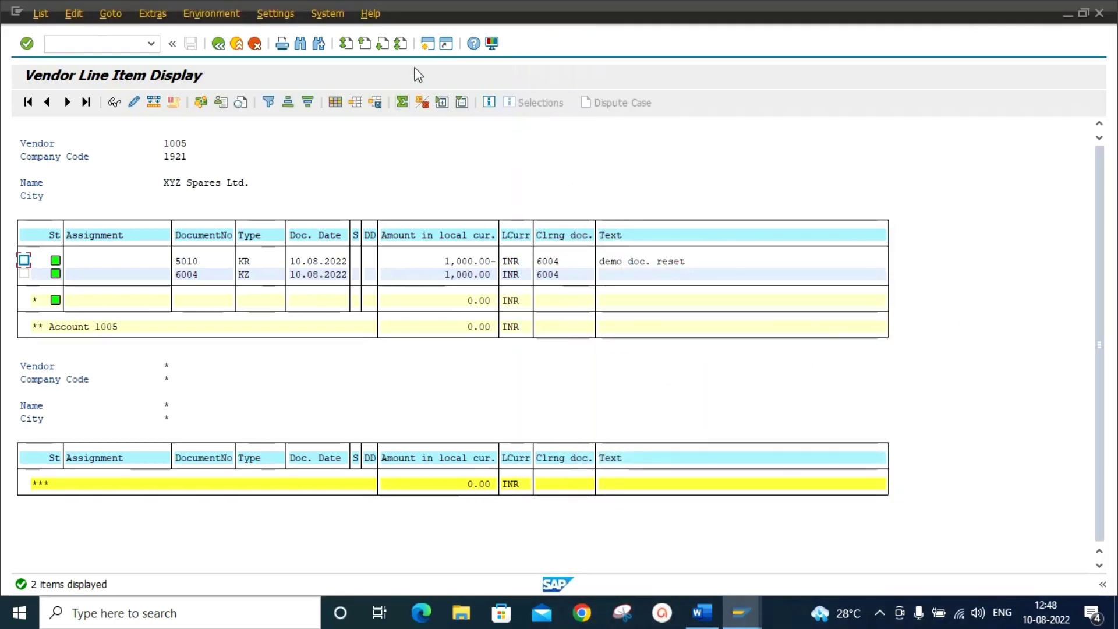
Step: In a new session, reset clearing document 6004 with FBRA using Only resetting, then show the guide
left_click(427, 43)
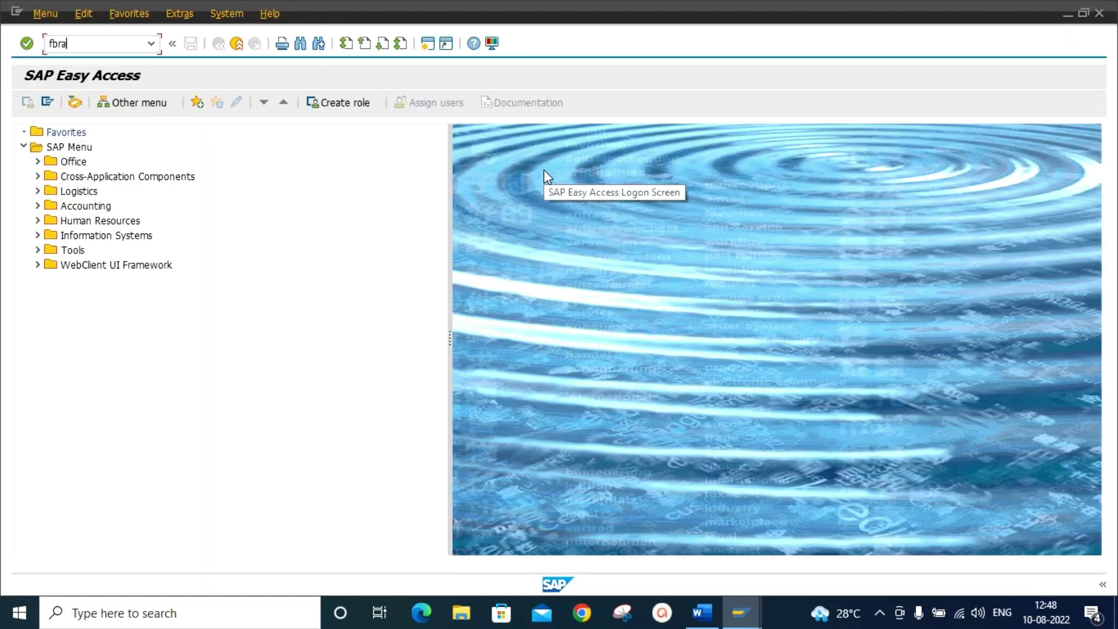
key("Return")
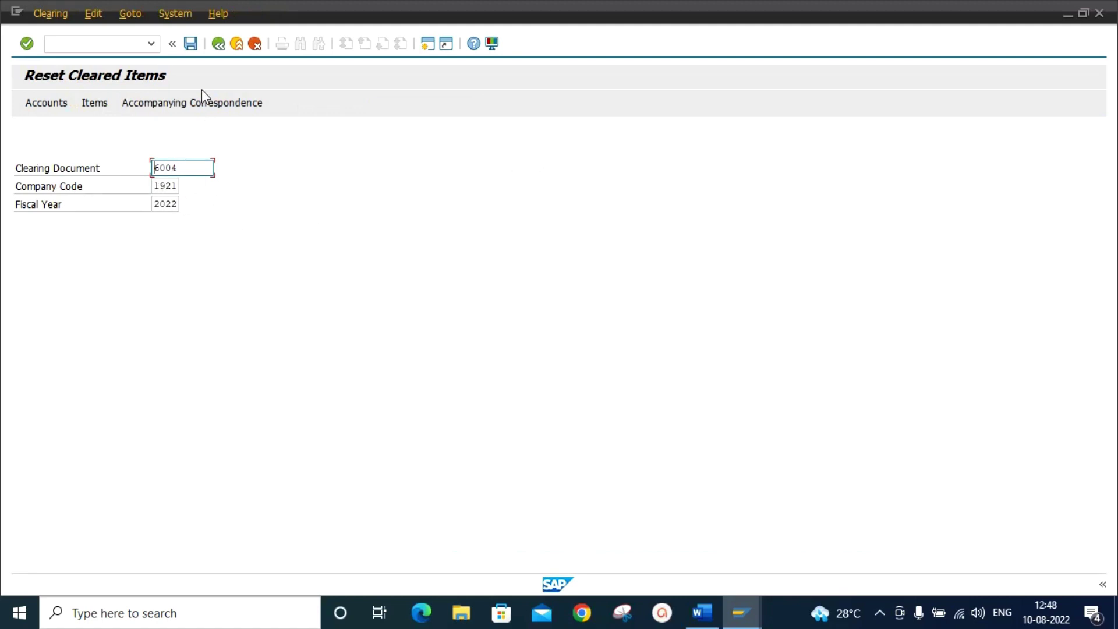
left_click(192, 47)
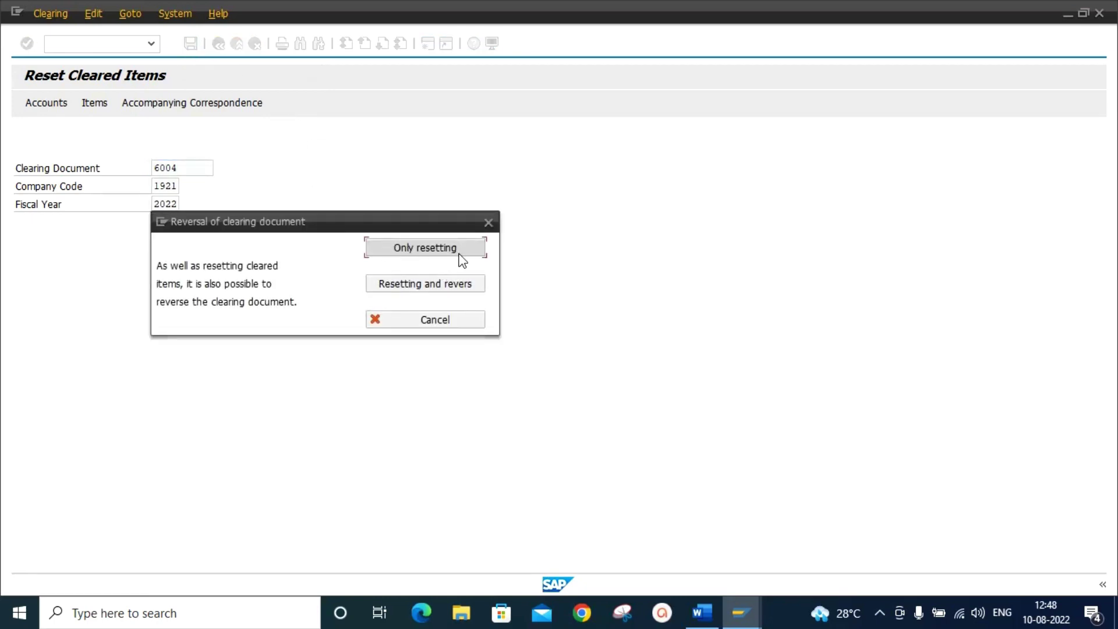
left_click(406, 249)
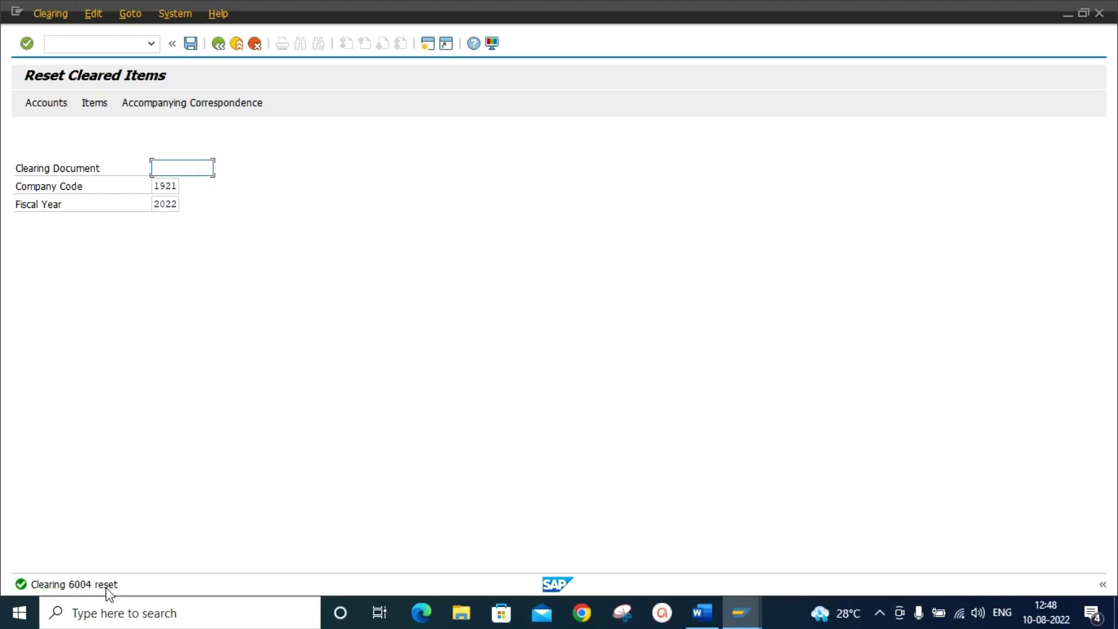
left_click(712, 619)
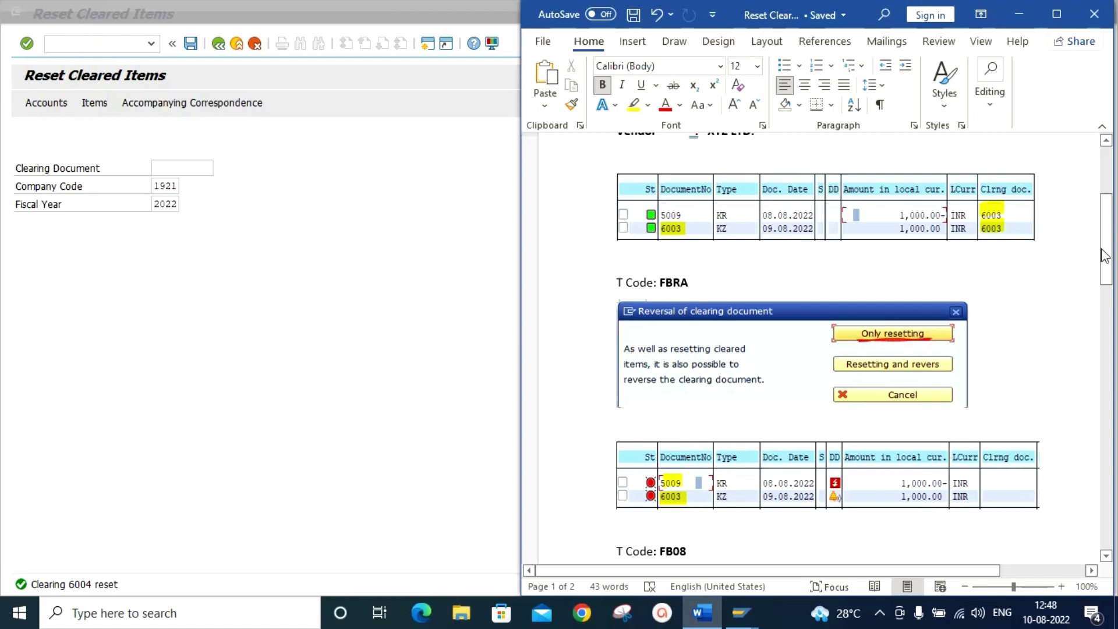
Step: Scroll the guide to the FB08 table, then return to the vendor 1005 line item display
left_click_drag(1102, 255, 1112, 272)
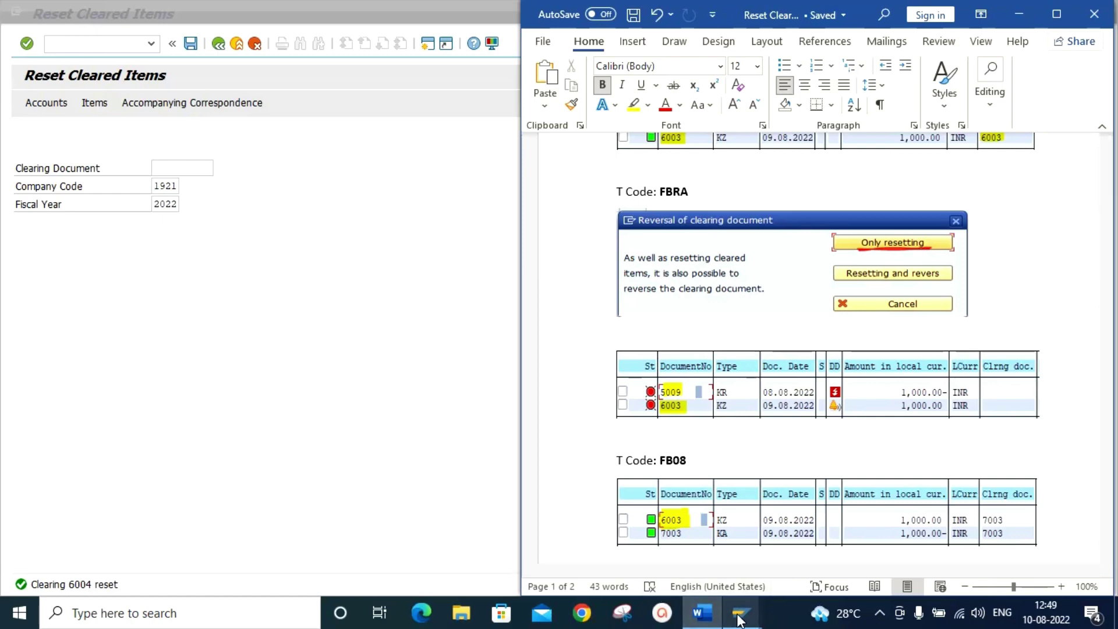
mouse_move(741, 614)
left_click(725, 561)
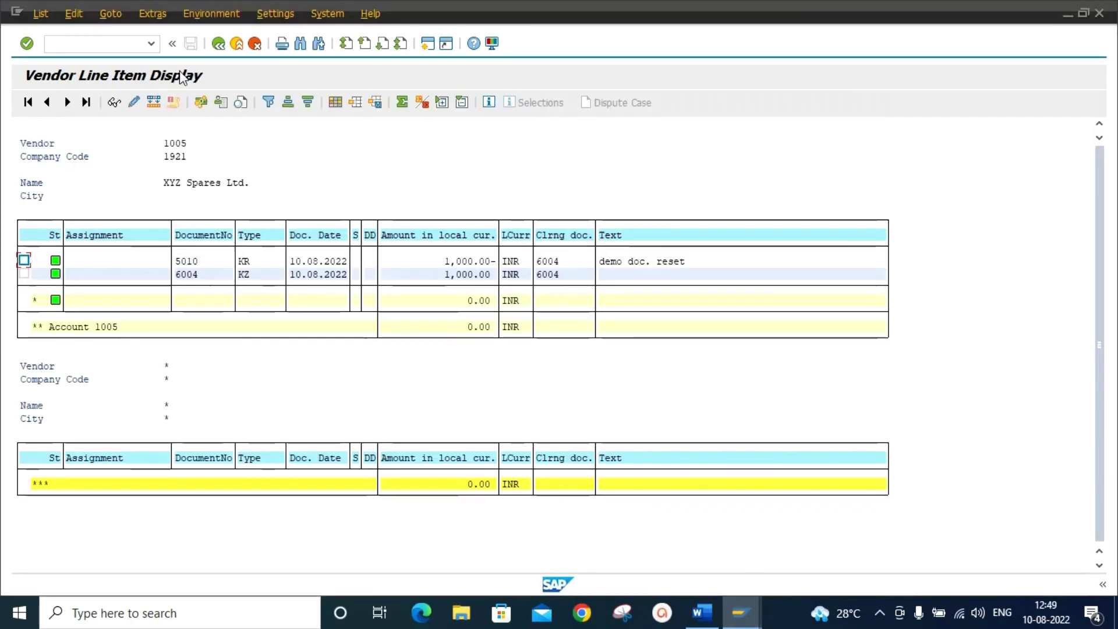
Step: Rerun the vendor 1005 report for open items, showing 5010 and 6004 uncleared
left_click(218, 45)
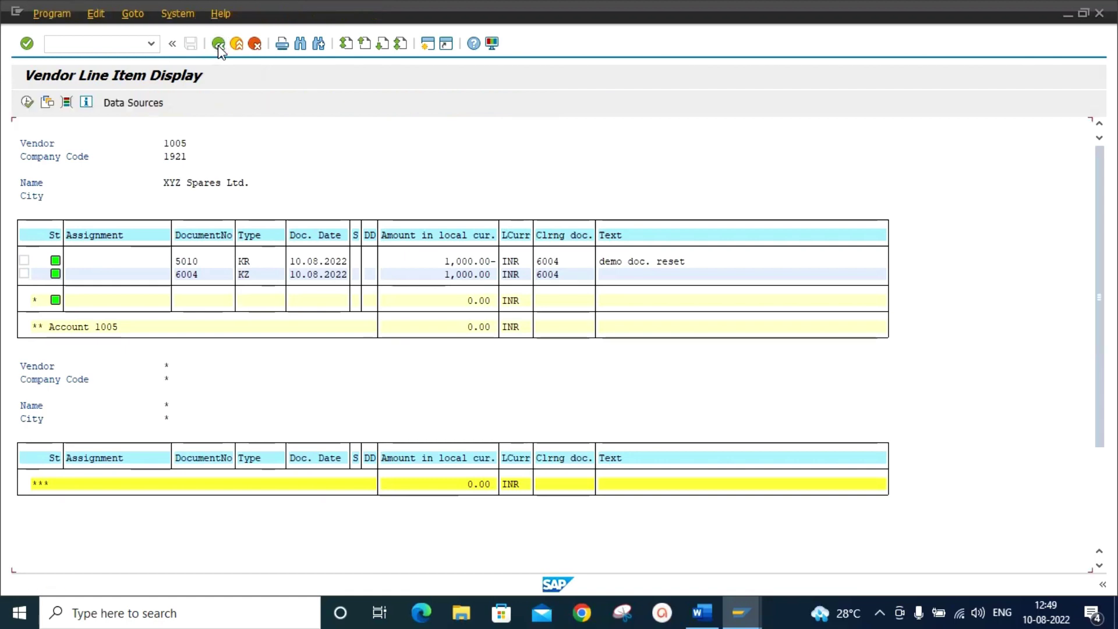
left_click(44, 331)
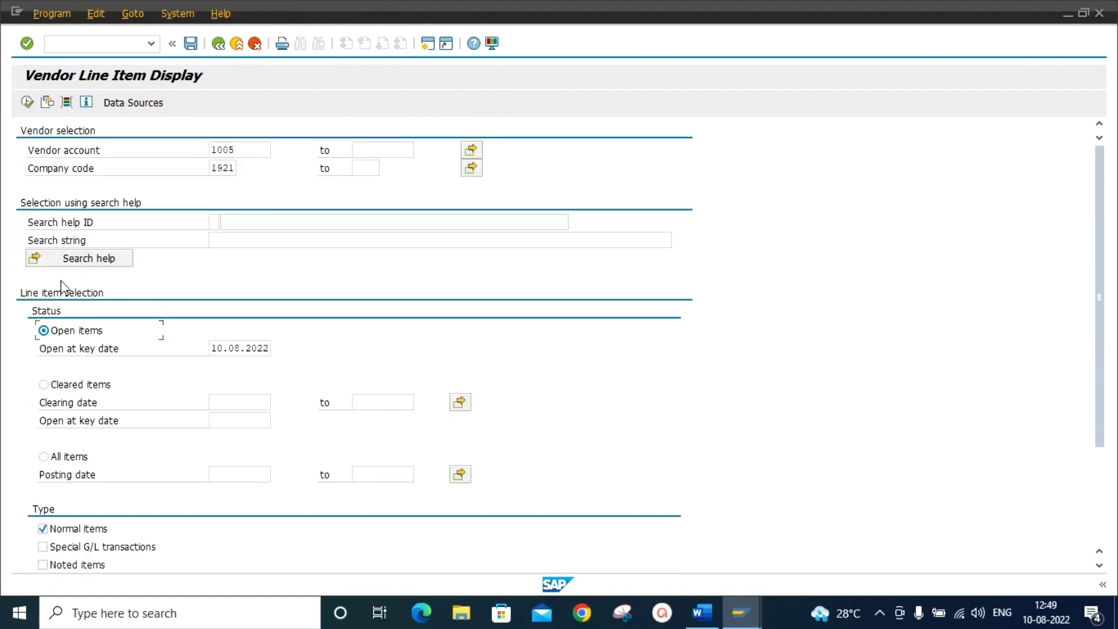
left_click(28, 104)
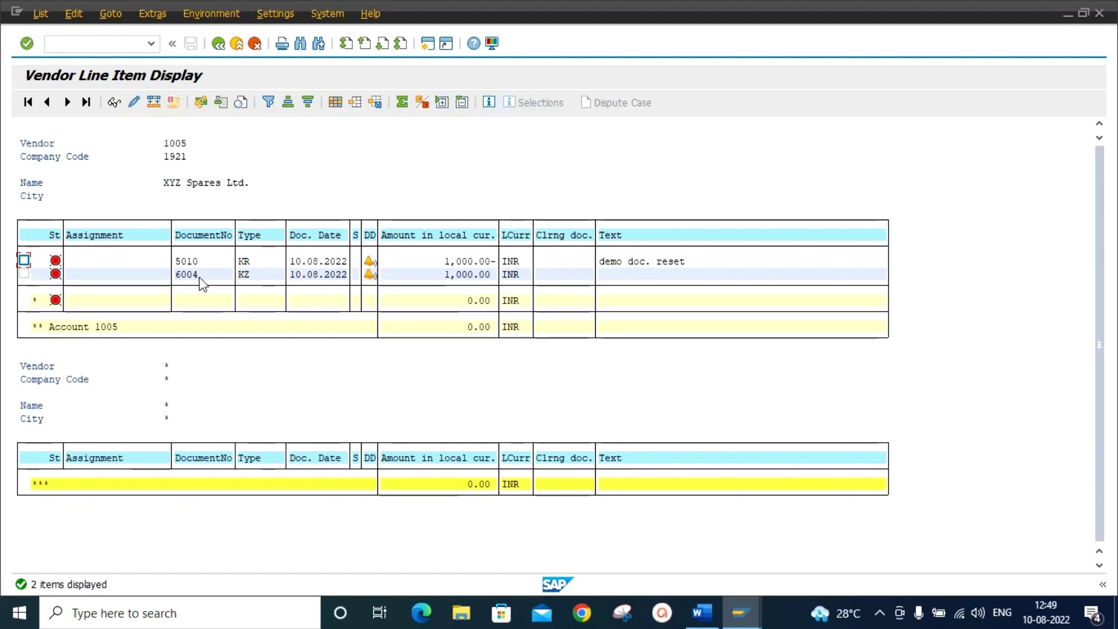
Step: Review the guide's FB08 table, then start a new SAP session for the reversal
left_click(711, 612)
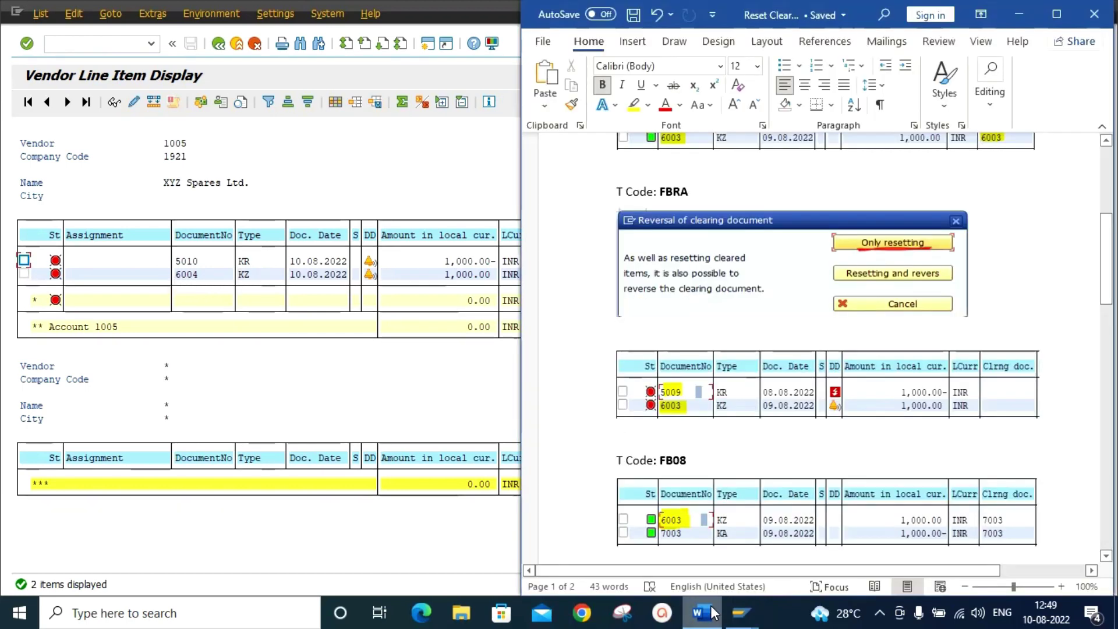
left_click_drag(1106, 296, 1111, 336)
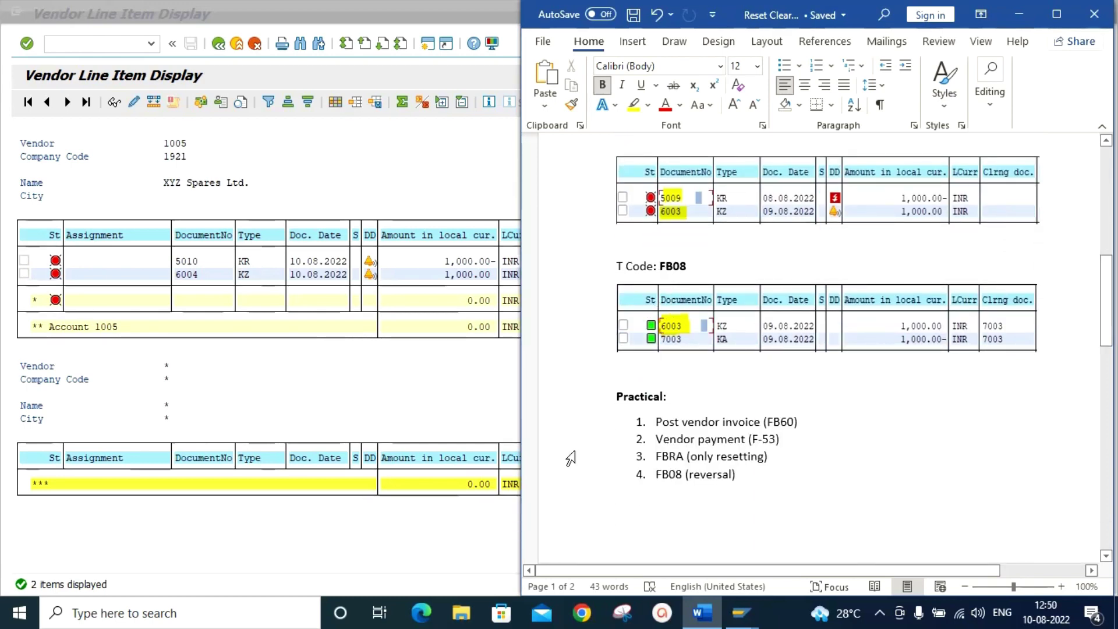
left_click(364, 174)
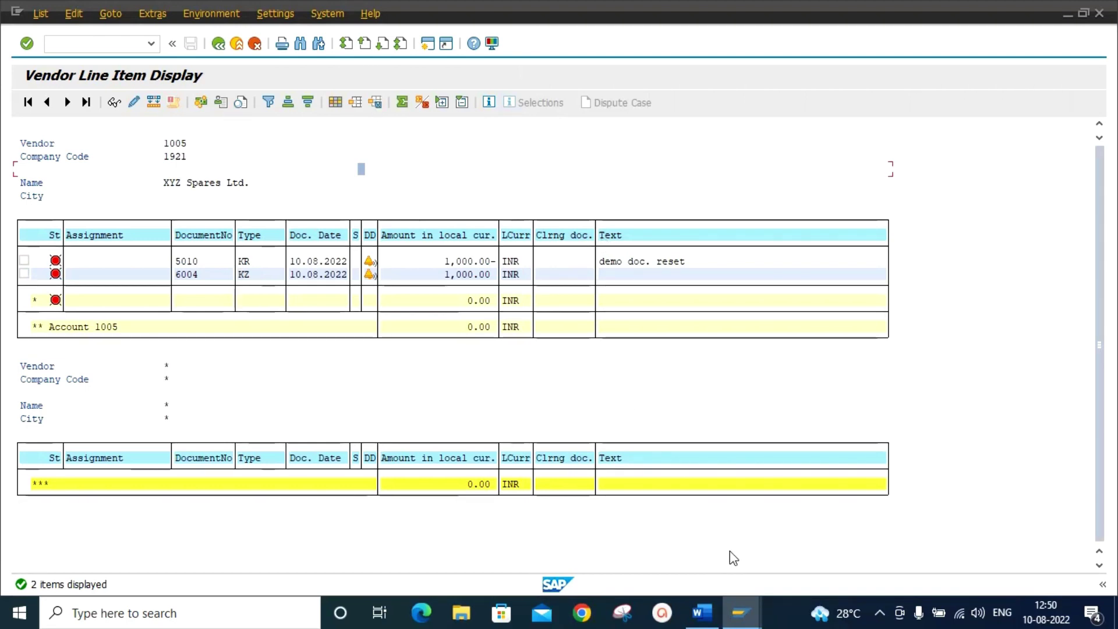
left_click(428, 43)
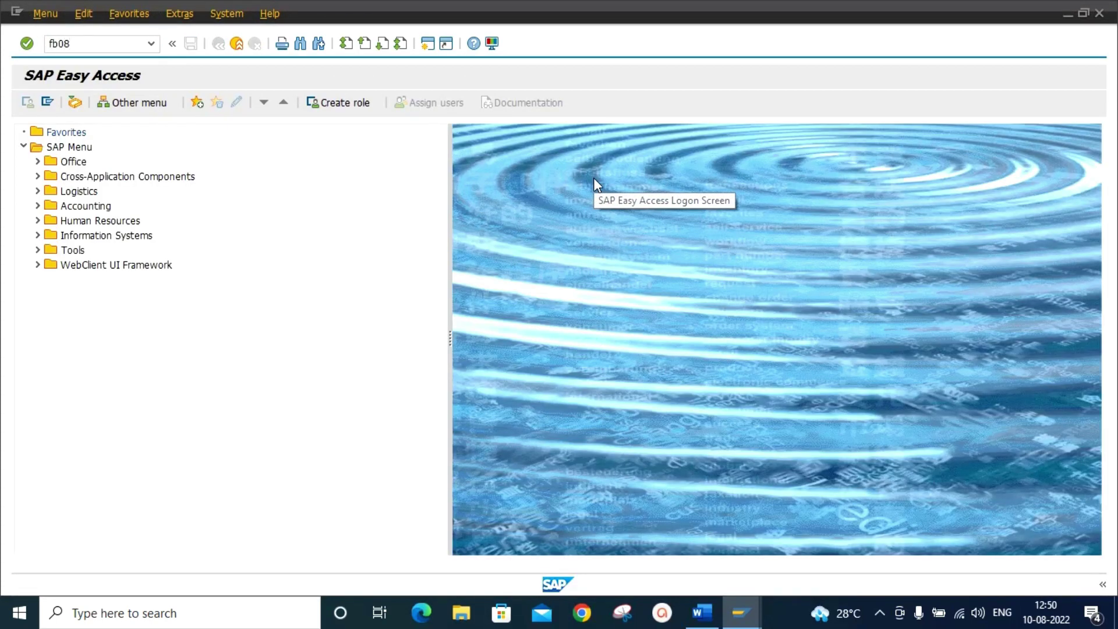
Step: Reverse payment 6004 in FB08 with reason 01, posting reversal document 7004, then show the guide
key("Return")
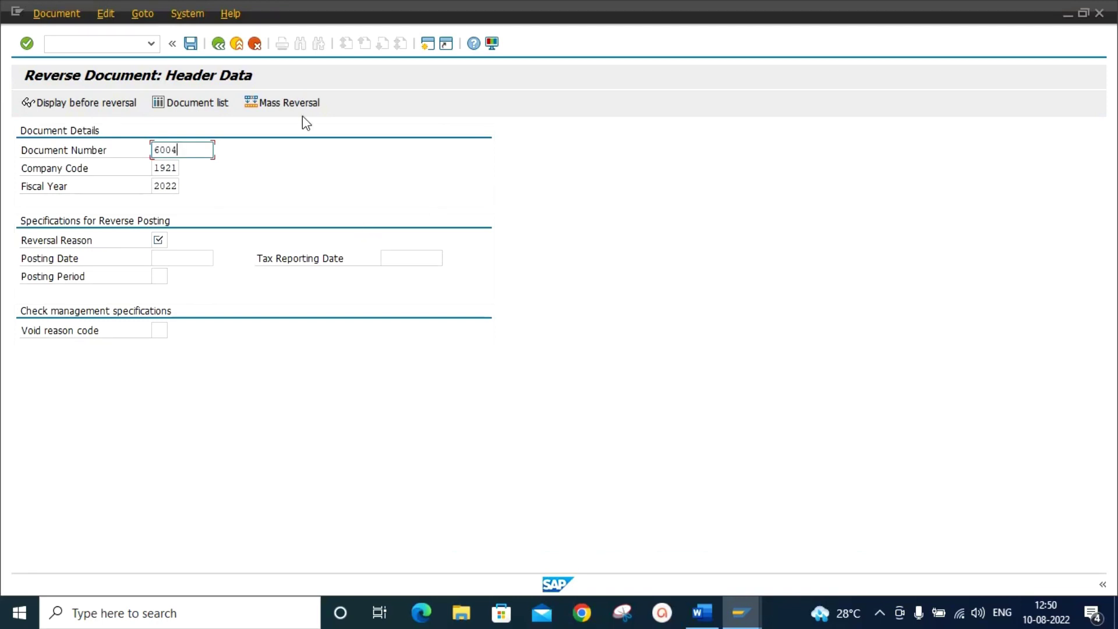
left_click(156, 239)
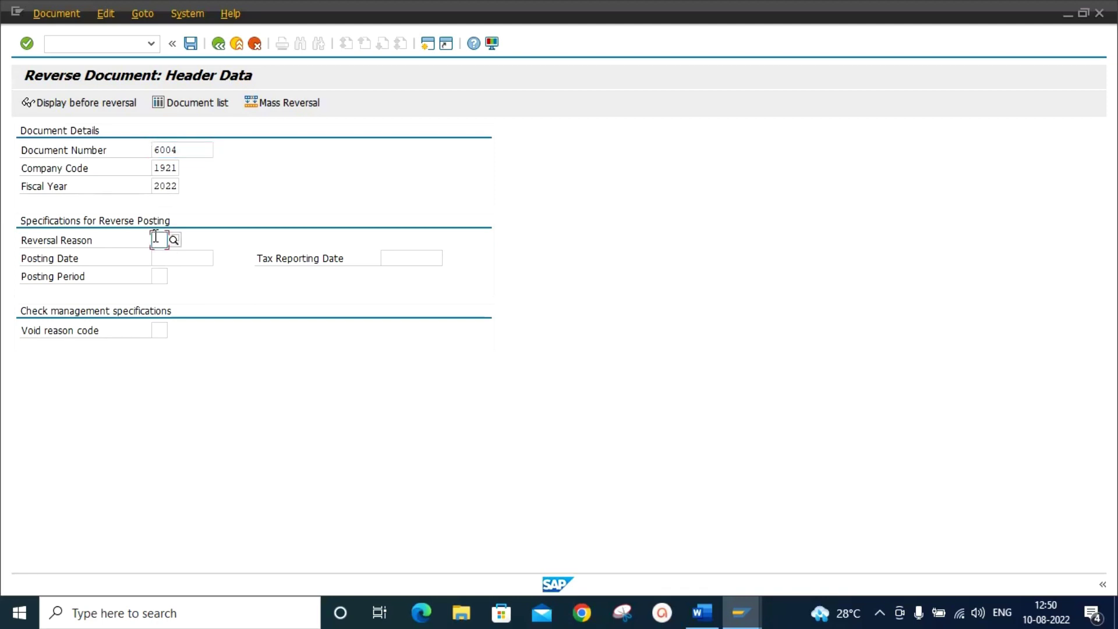
type("01")
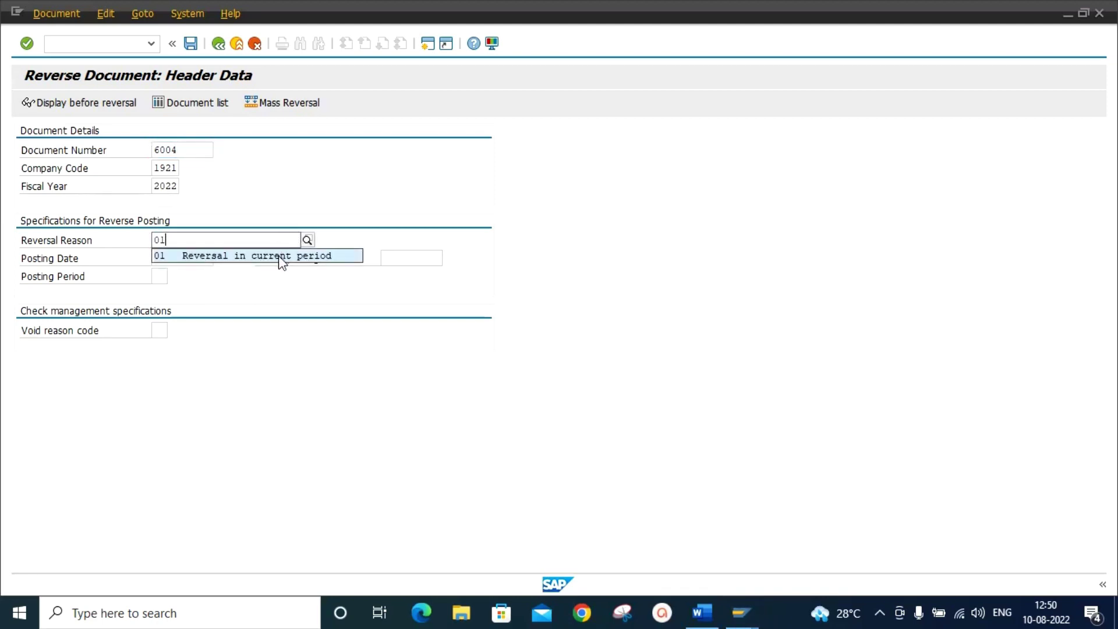
left_click(279, 256)
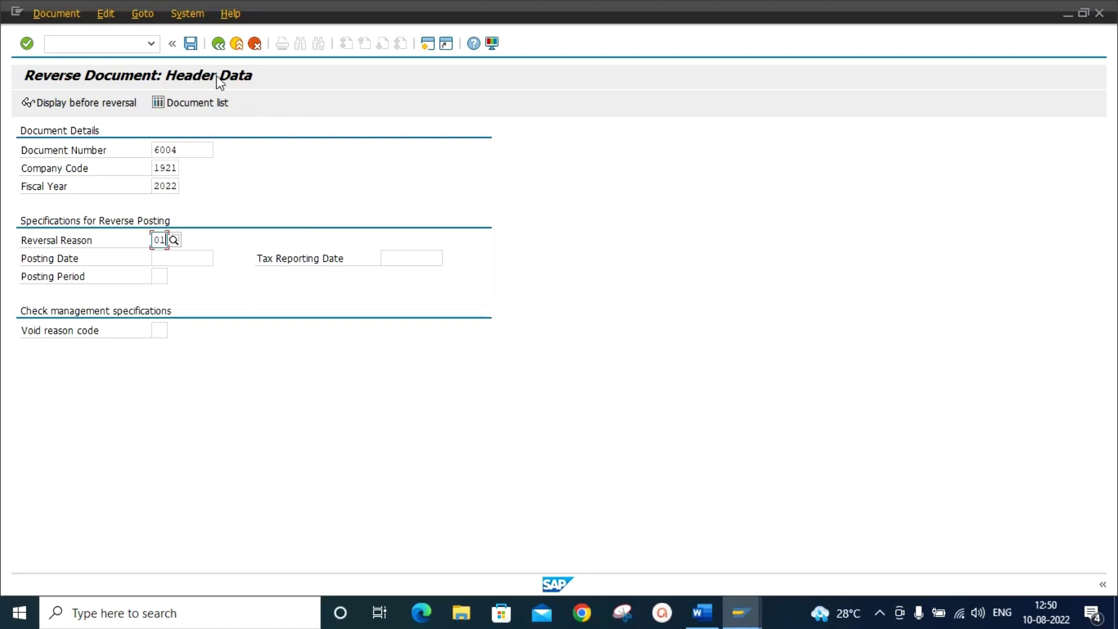
left_click(190, 43)
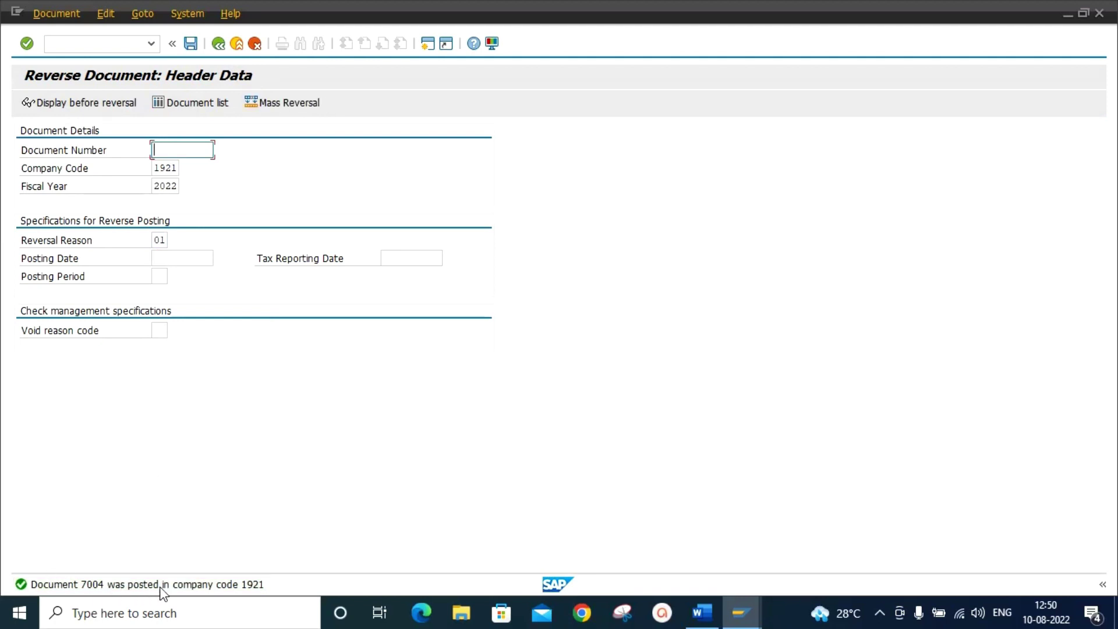
left_click(701, 612)
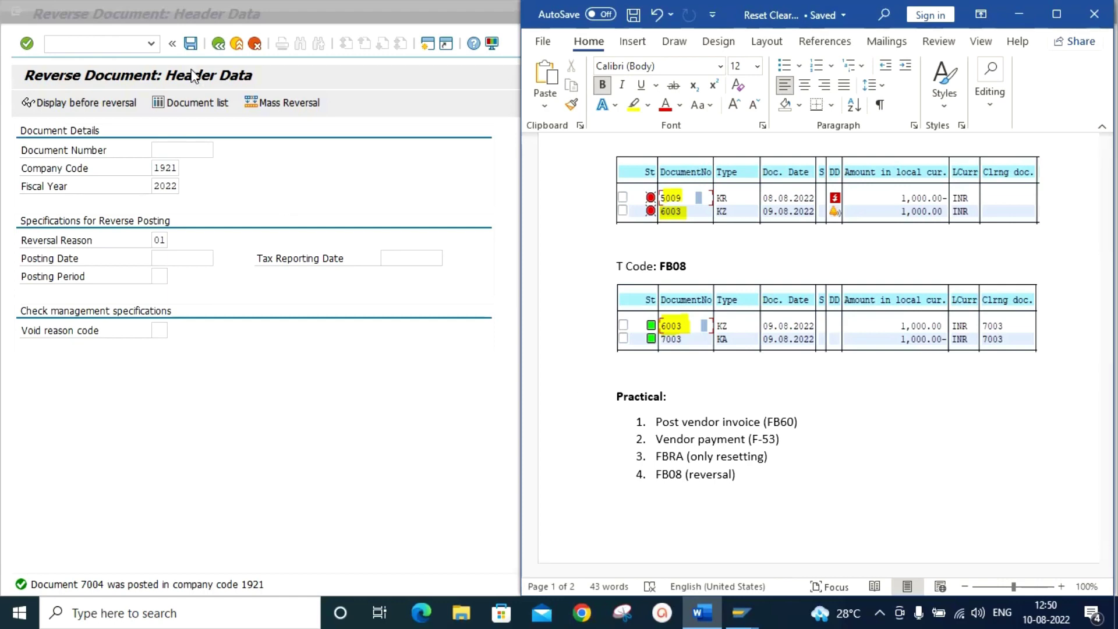
Step: Rerun vendor 1005's line item report for cleared items
left_click(418, 349)
left_click(740, 611)
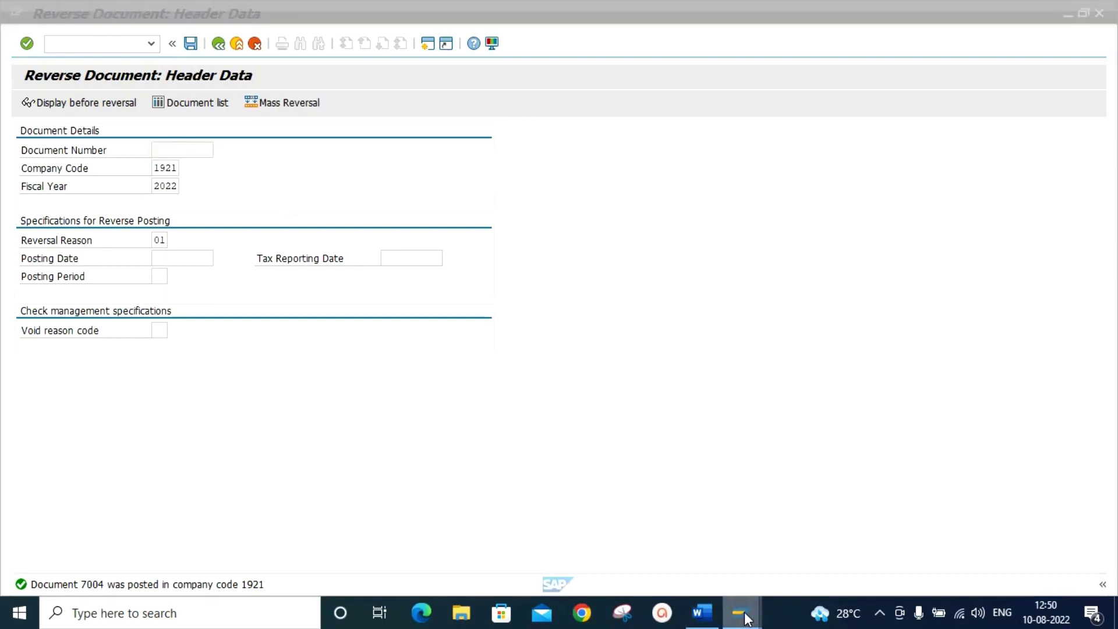
left_click(662, 531)
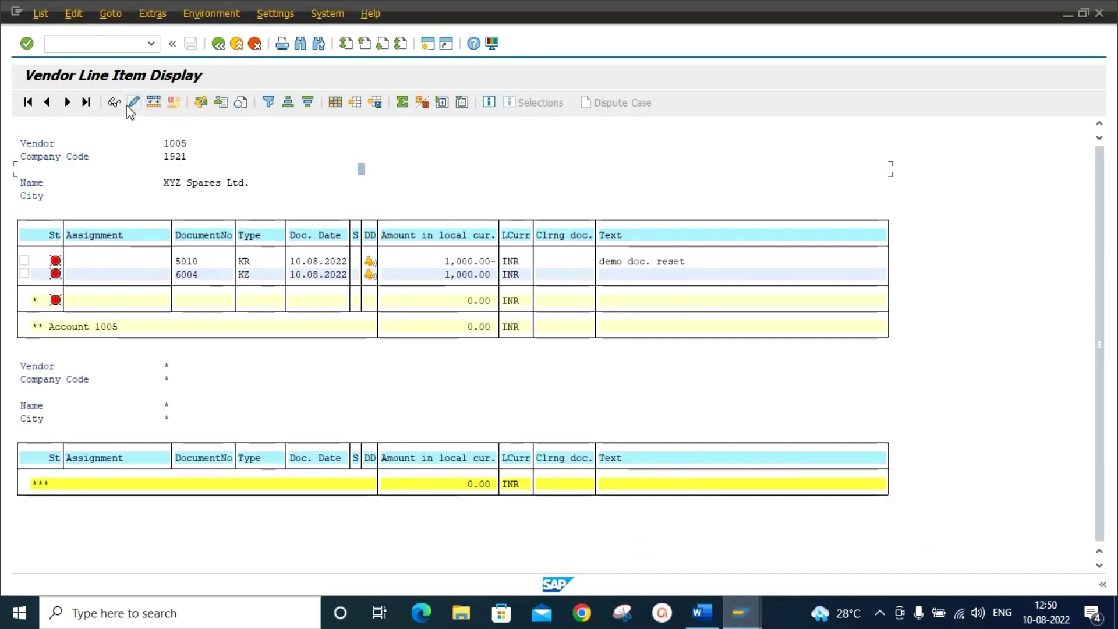
left_click(219, 45)
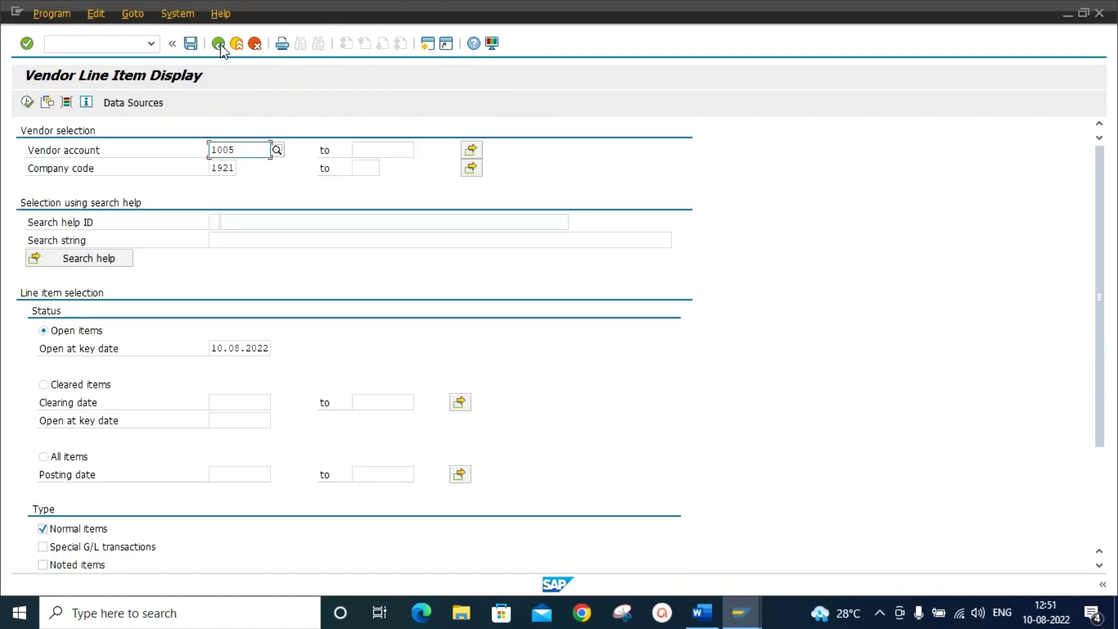
left_click(44, 385)
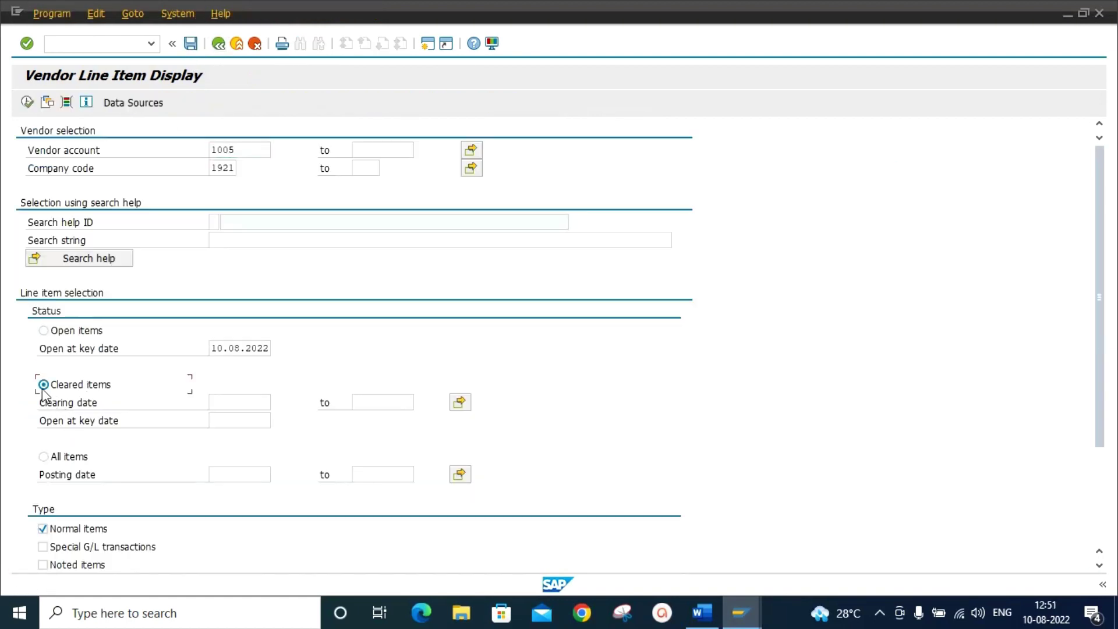
left_click(28, 103)
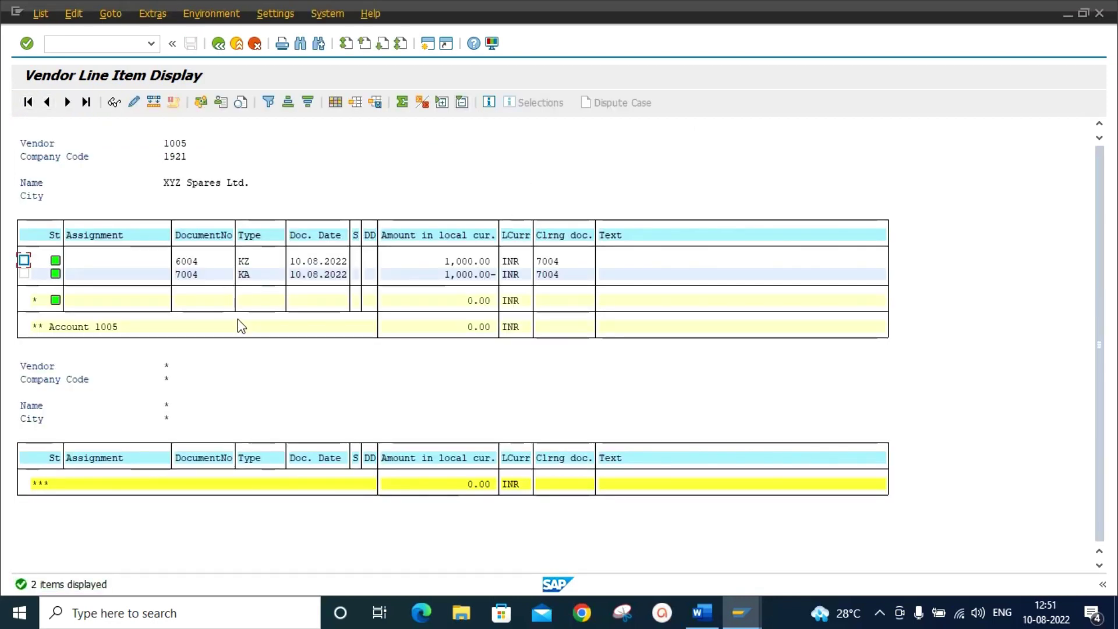
Step: Mark the cleared payment 6004 line, then bring the Word guide back, scrolled to the top
left_click(24, 259)
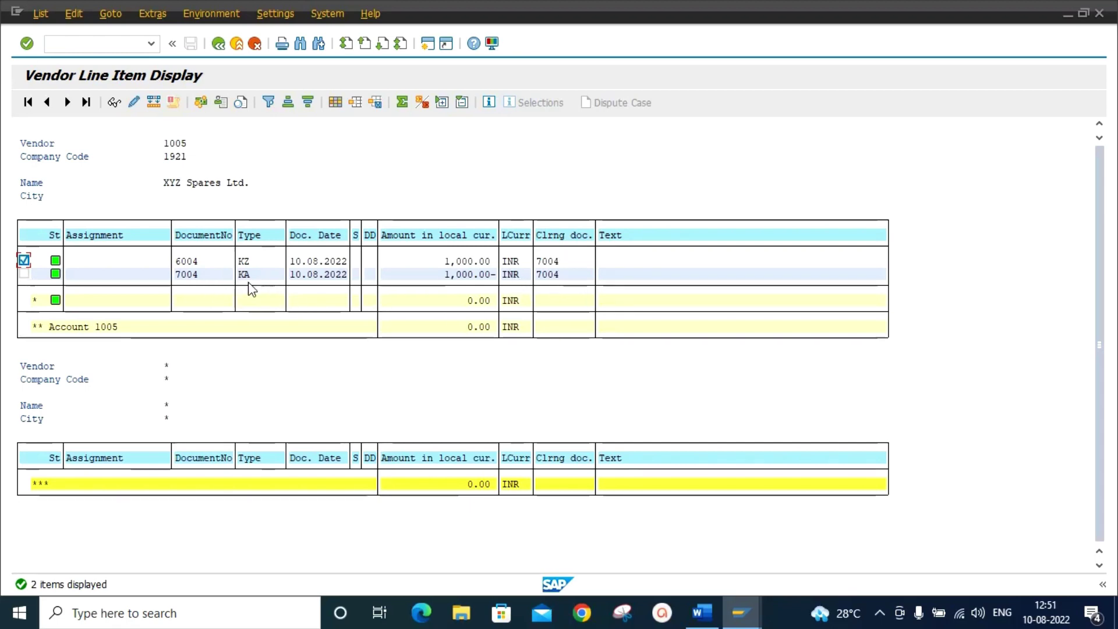
left_click(701, 613)
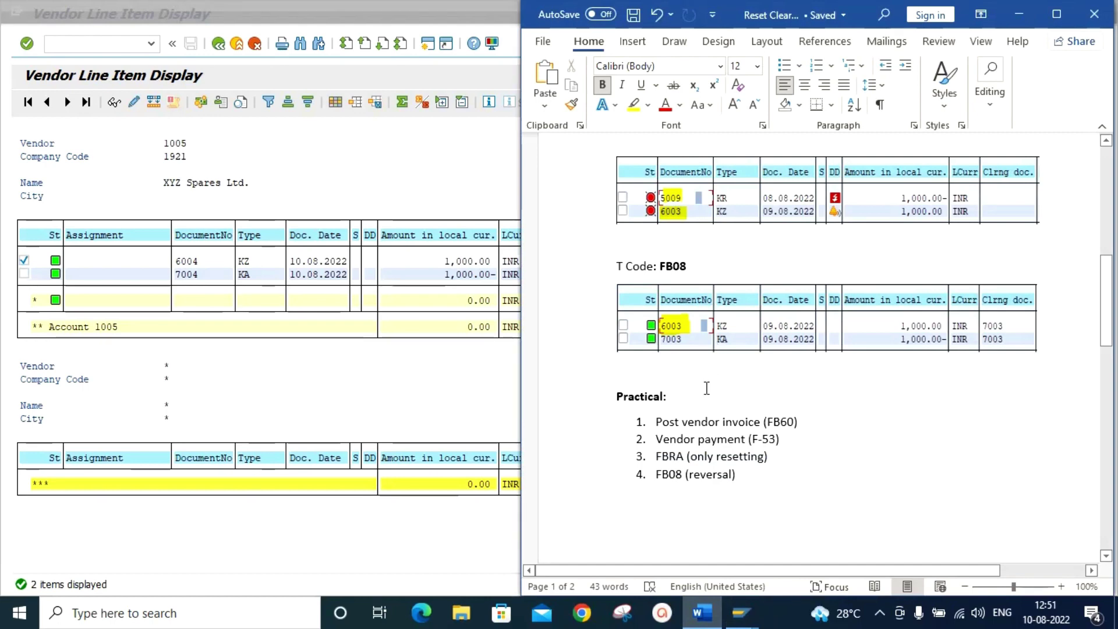
left_click_drag(1112, 318, 1106, 186)
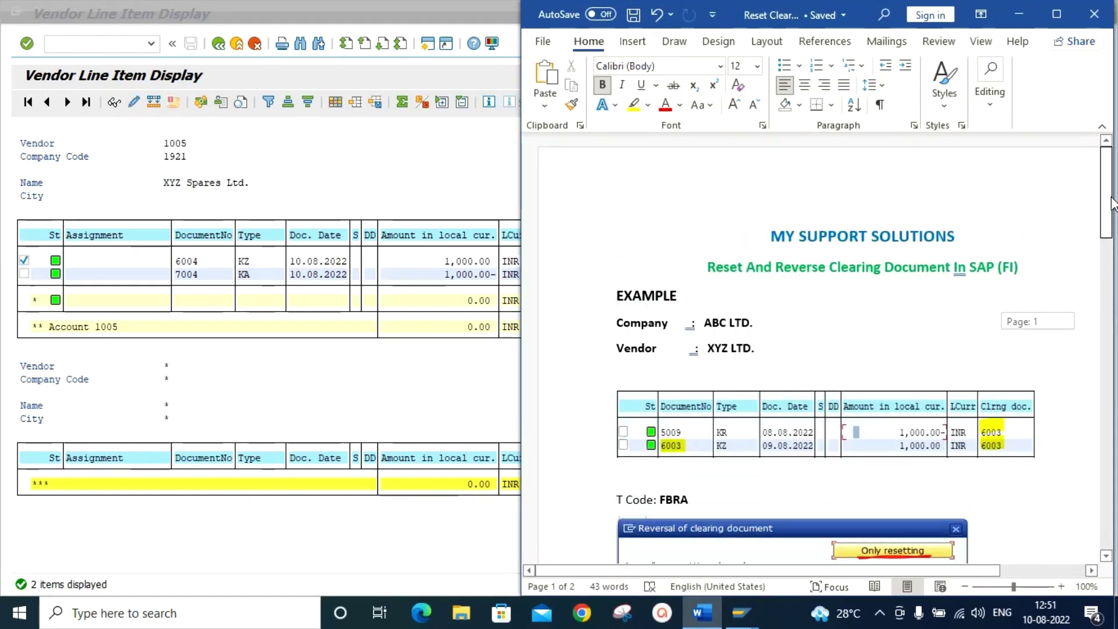